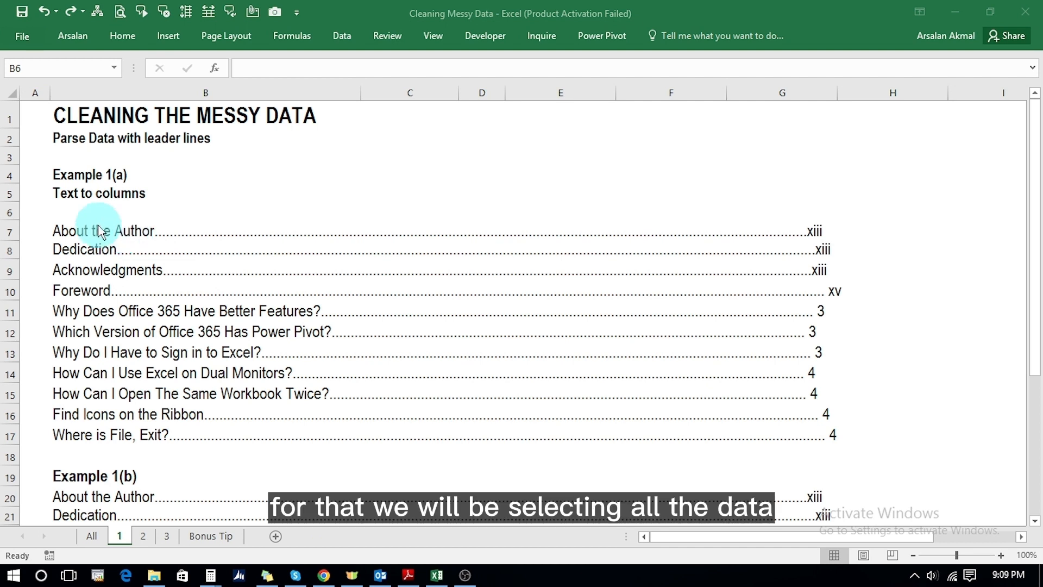
- Start Text to Columns on the Example 1(a) entries in B7:B17 using the Fixed width data type
key(Down)
key(shift+Down)
key(shift+Down)
key(shift+Down)
key(shift+Down)
key(shift+Down)
key(shift+Down)
key(shift+Down)
key(shift+Down)
key(shift+Down)
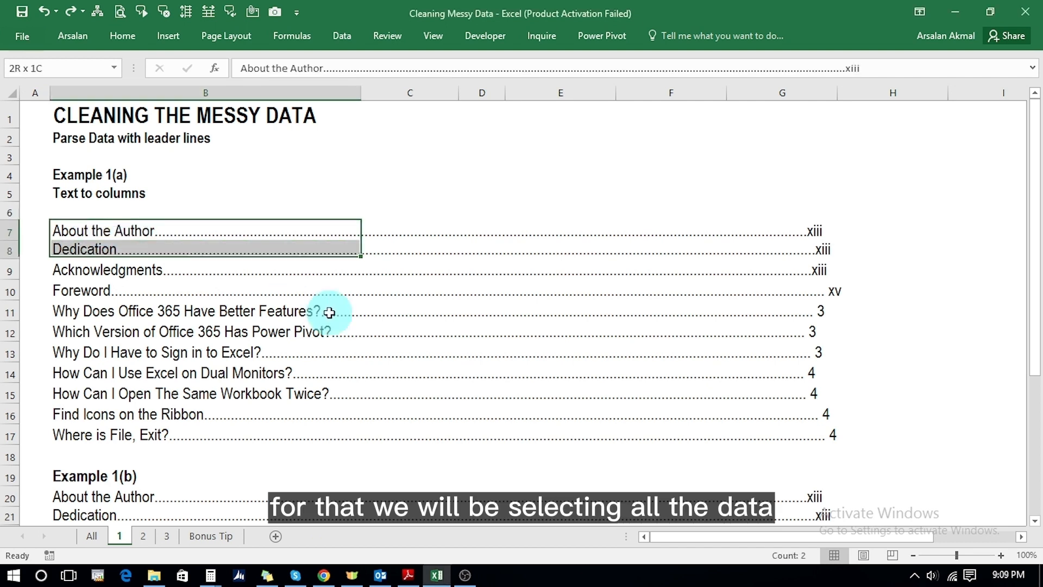
key(shift+Down)
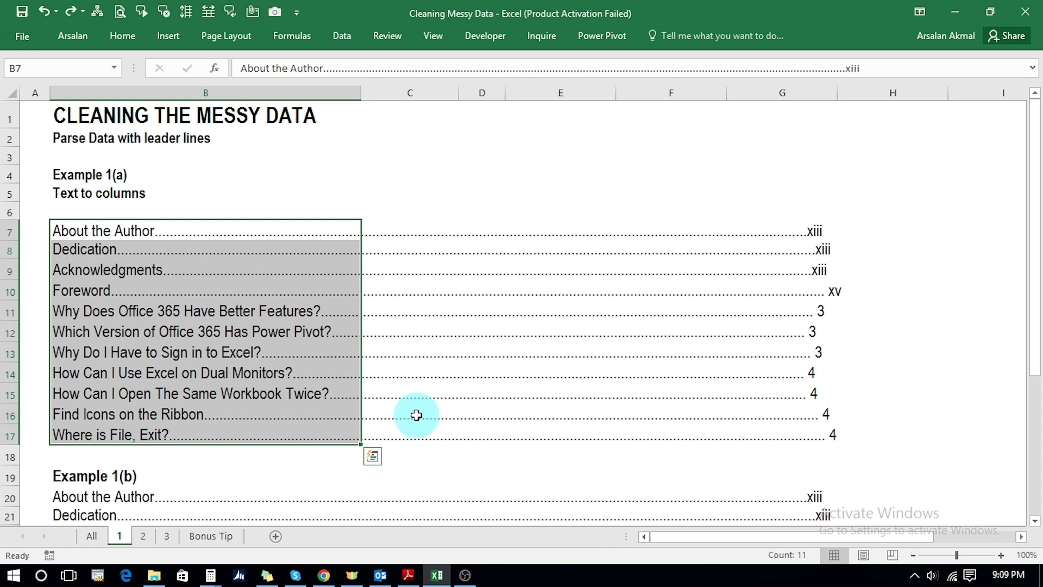
click(342, 38)
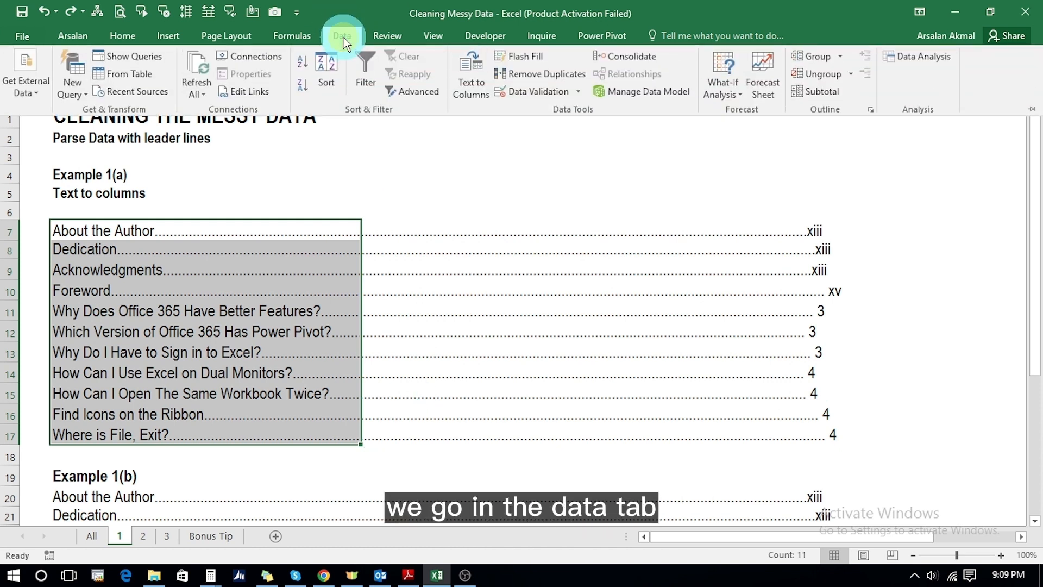
click(470, 86)
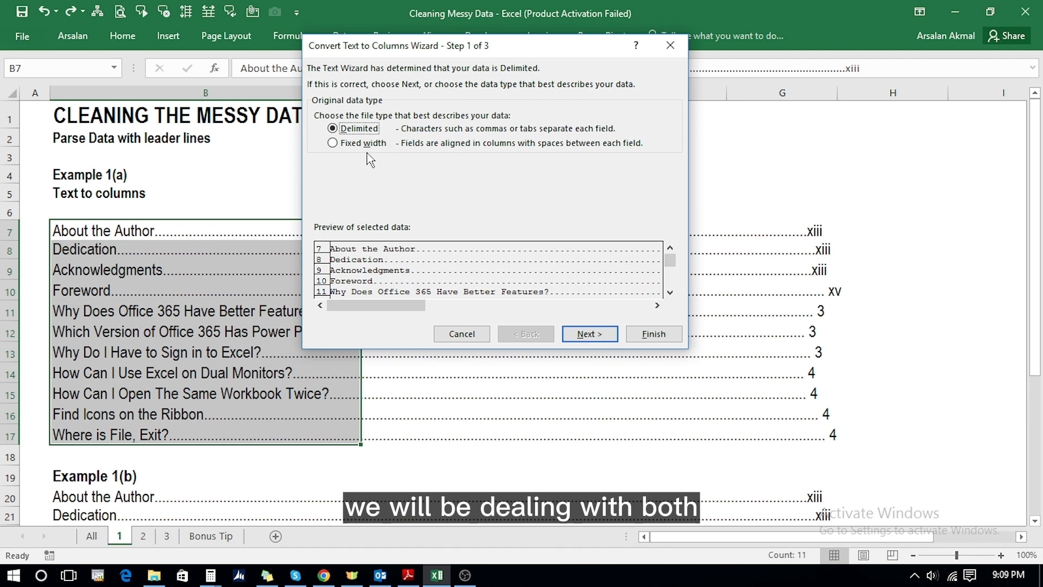
click(332, 143)
click(579, 334)
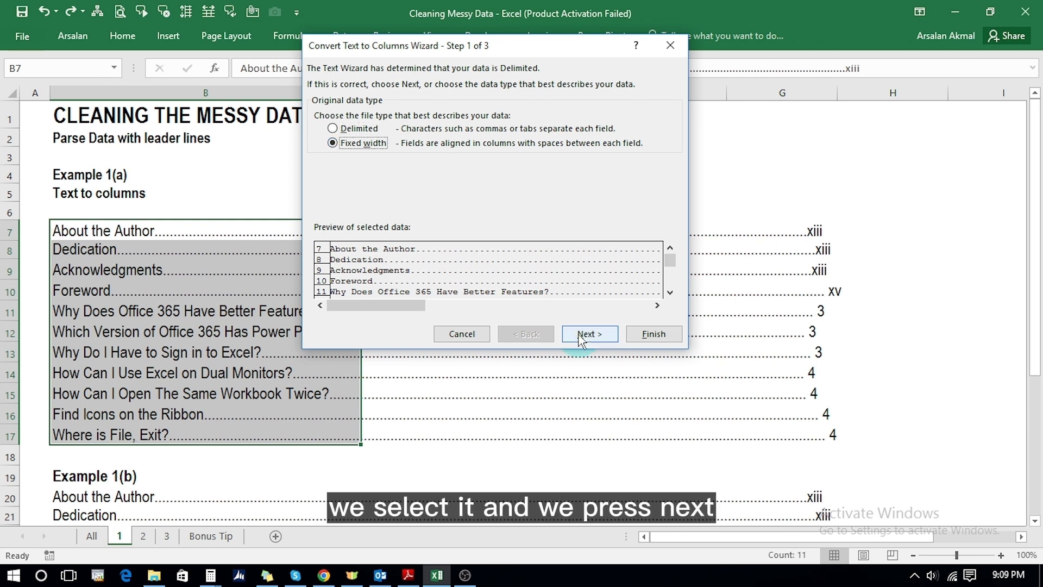
- Move the existing column break from the far end of the data preview back to about position 43, just past the visible titles
drag(414, 306, 636, 305)
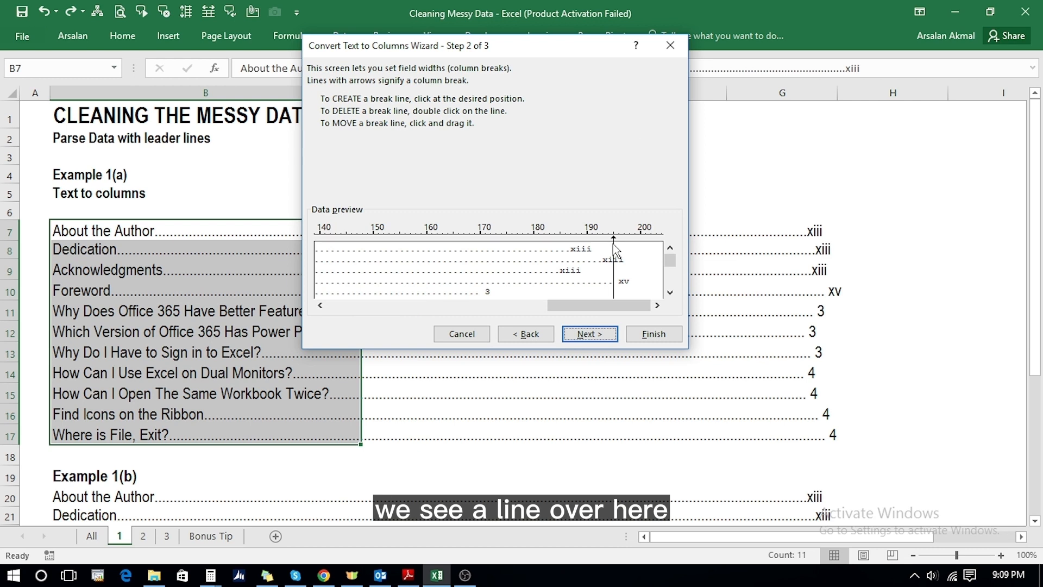
mouse_move(613, 244)
mouse_down()
mouse_move(296, 193)
mouse_move(329, 243)
mouse_up()
click(466, 309)
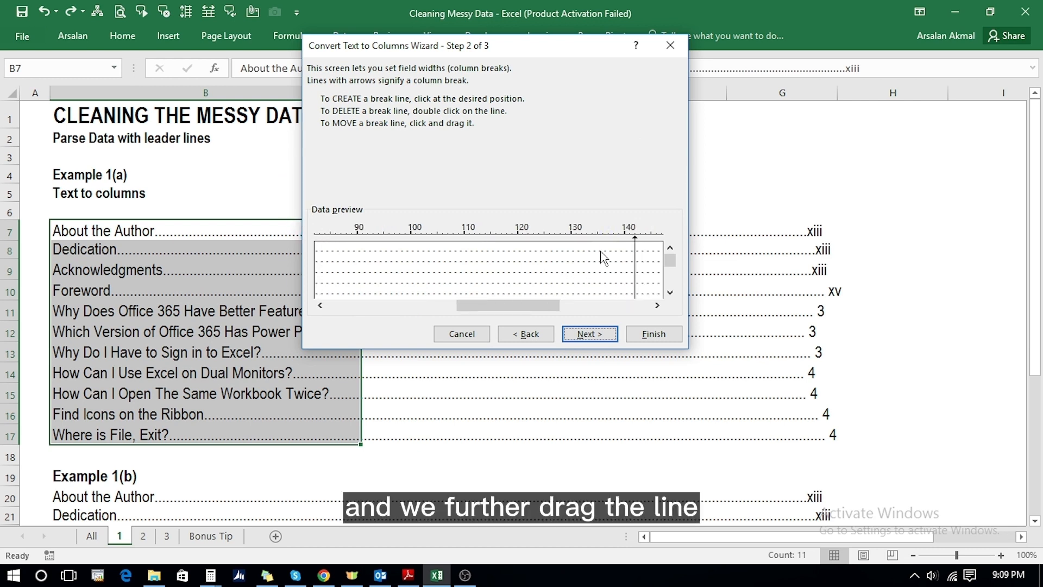
drag(637, 250, 343, 273)
drag(459, 308, 326, 302)
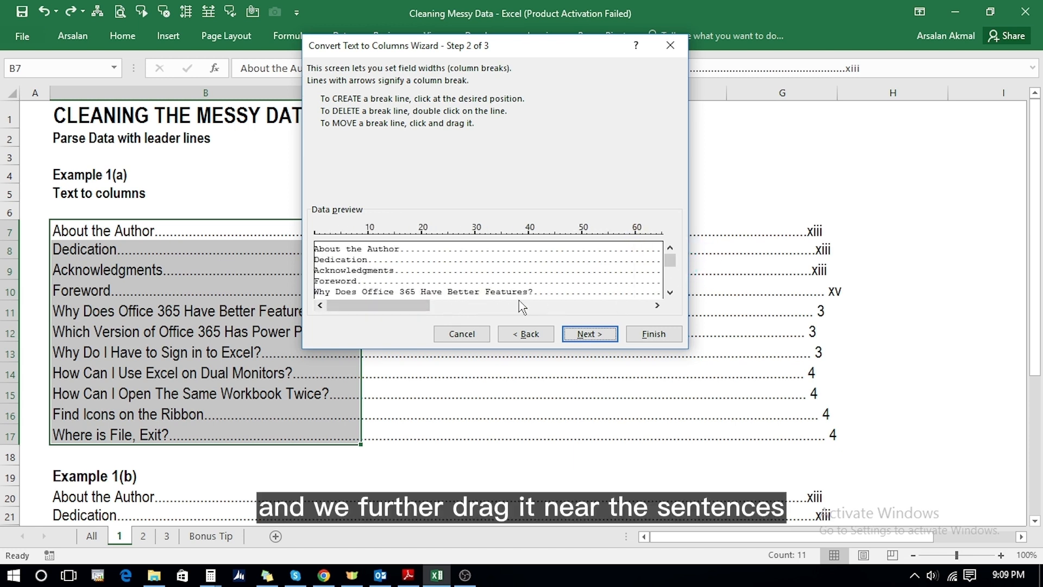
drag(424, 306, 509, 312)
drag(496, 251, 356, 249)
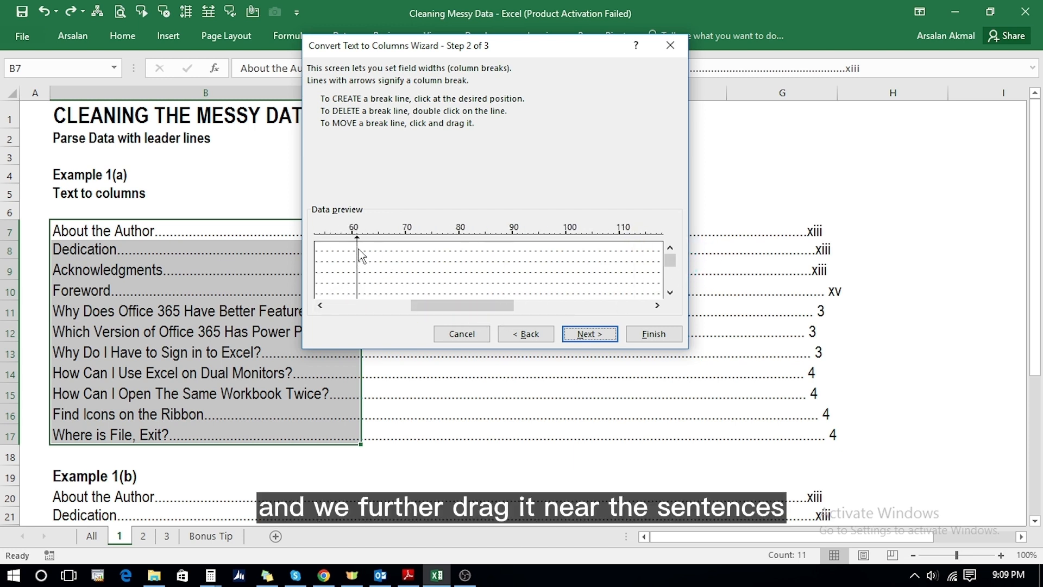
drag(417, 309, 332, 307)
drag(640, 247, 547, 271)
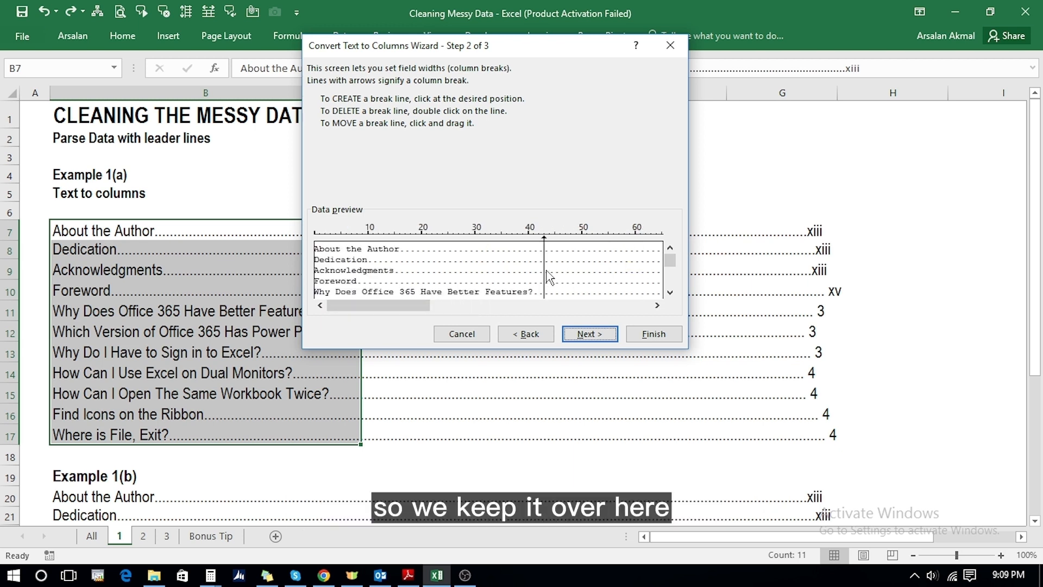
- Shift the column break to about position 45 so it clears the title "Which Version of Office 365 Has Power Pivot?"
click(670, 293)
click(670, 292)
click(670, 292)
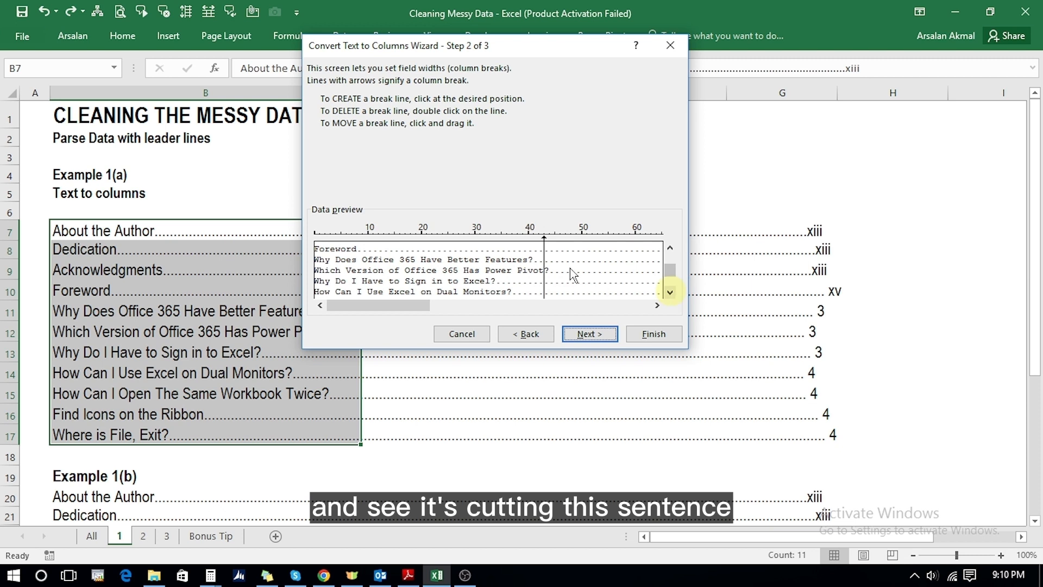
drag(545, 254, 559, 257)
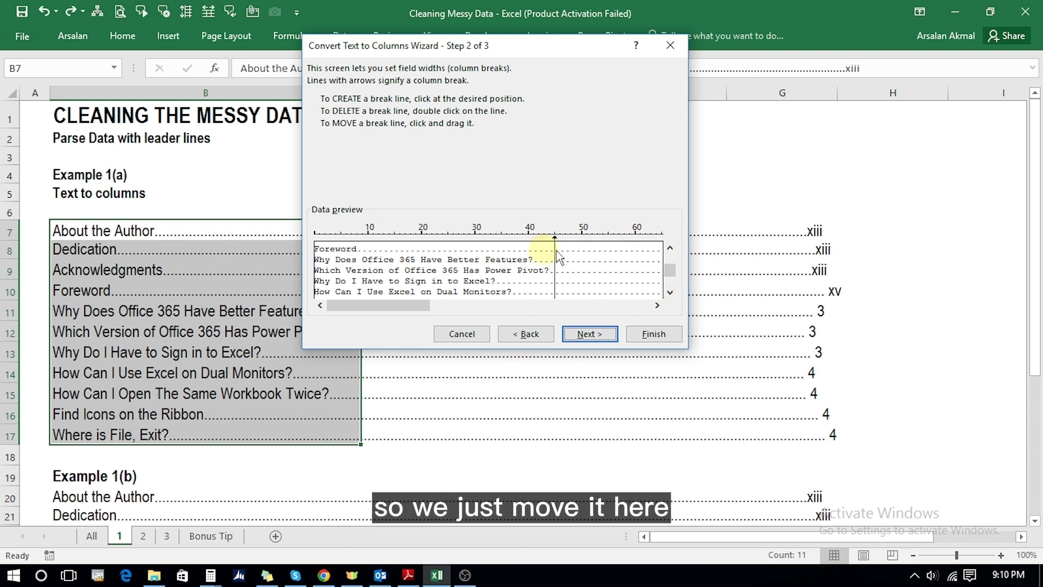
- Check the column break against all preview rows and finish the conversion with General format and destination $B$7
click(670, 293)
click(670, 292)
click(670, 292)
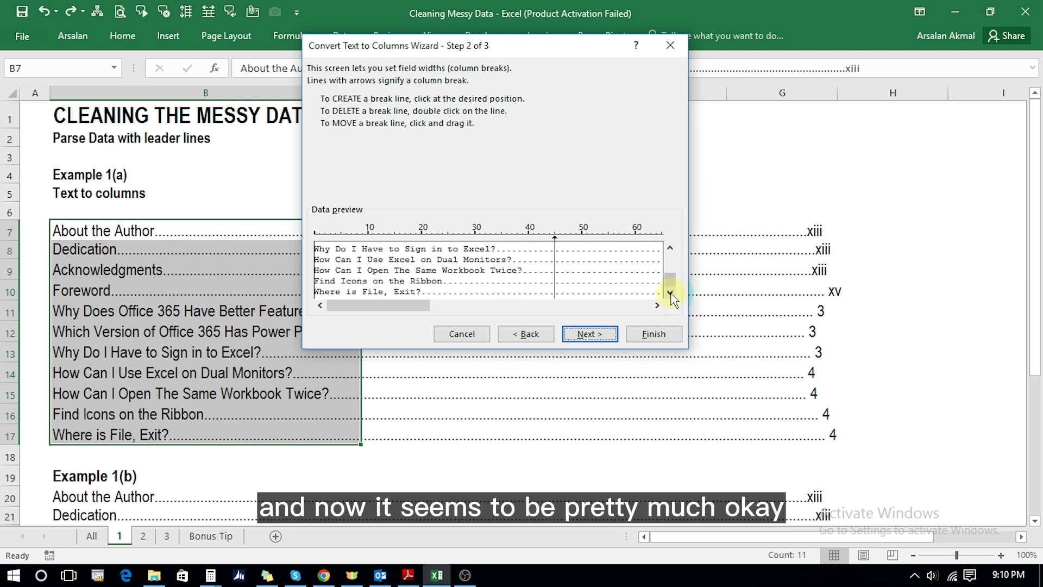
click(670, 248)
click(670, 249)
click(669, 248)
click(670, 249)
click(669, 249)
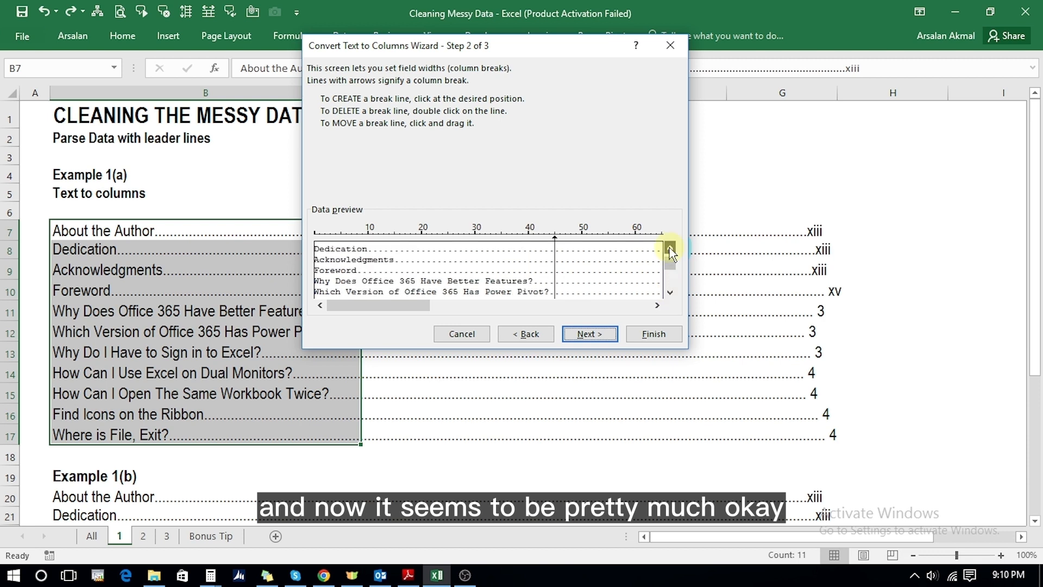
click(669, 249)
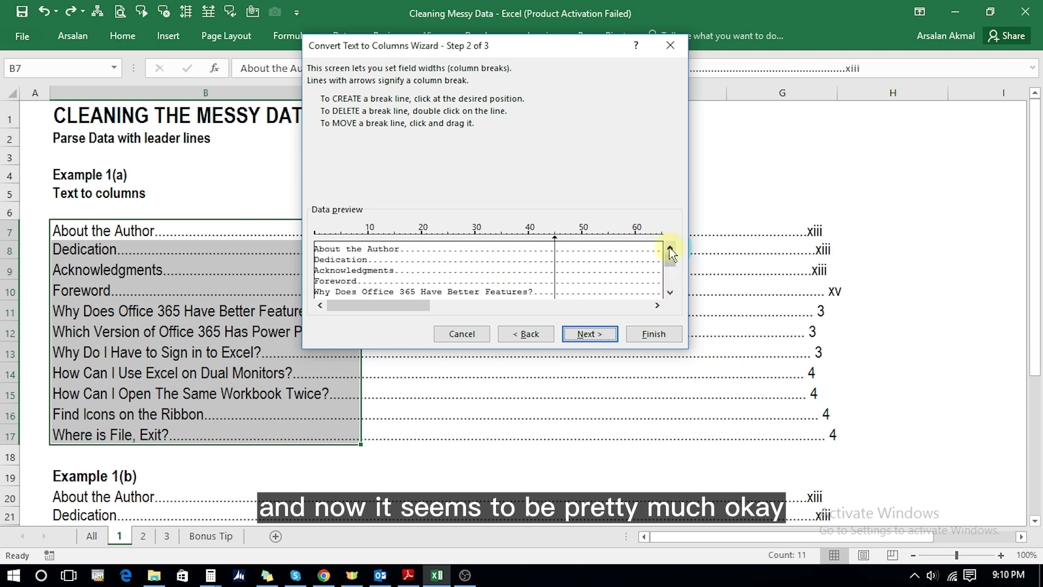
click(575, 335)
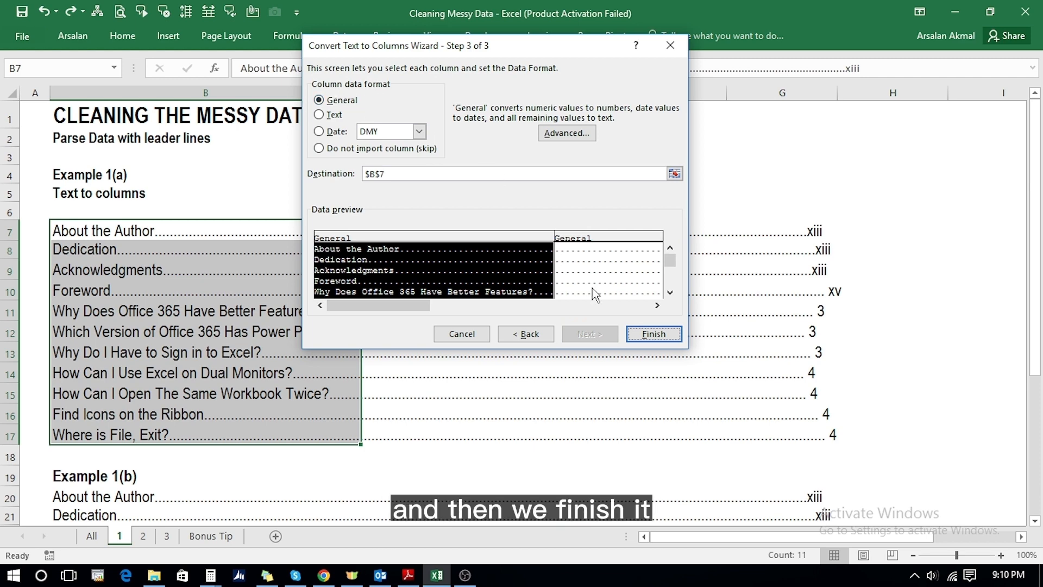
click(638, 332)
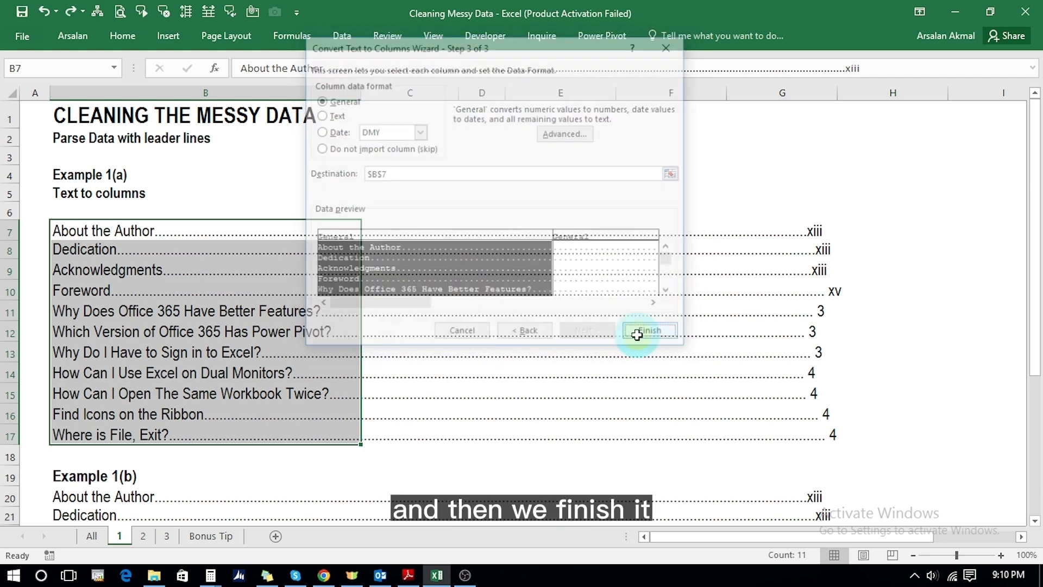
- Examine the split title entries in B7:B17 one by one
click(135, 230)
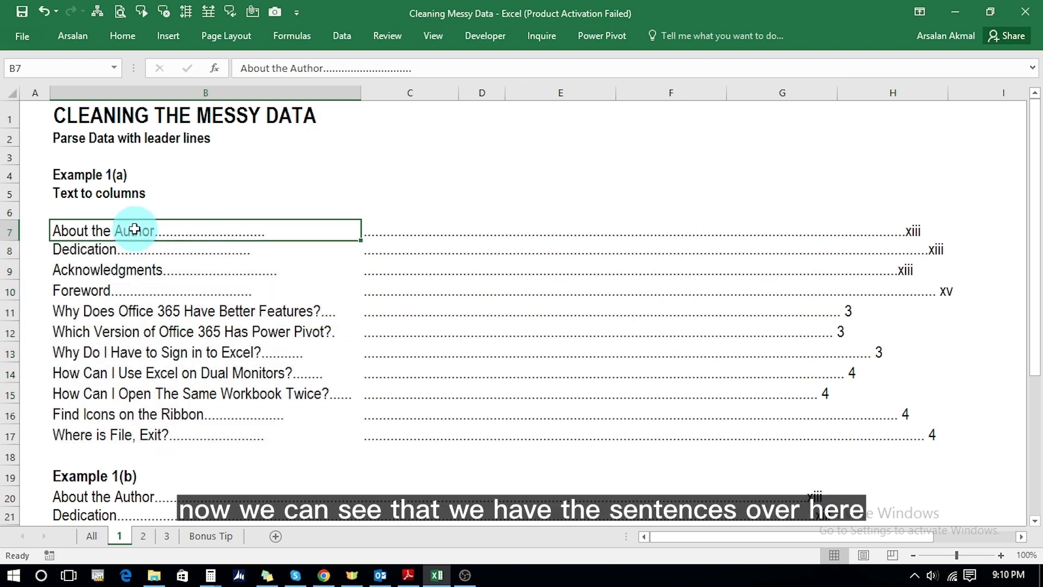
key(Down)
key(Down)
key(Down)
key(Down)
key(Down)
key(Down)
key(Down)
key(Down)
key(Down)
key(Down)
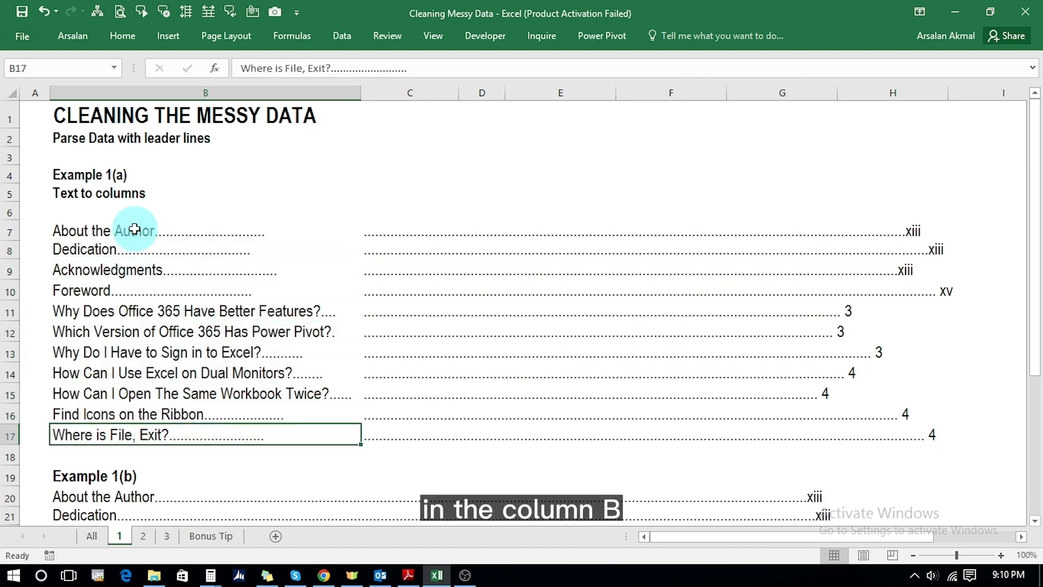
- Examine the split page-number entries in C7:C17 one by one
click(410, 236)
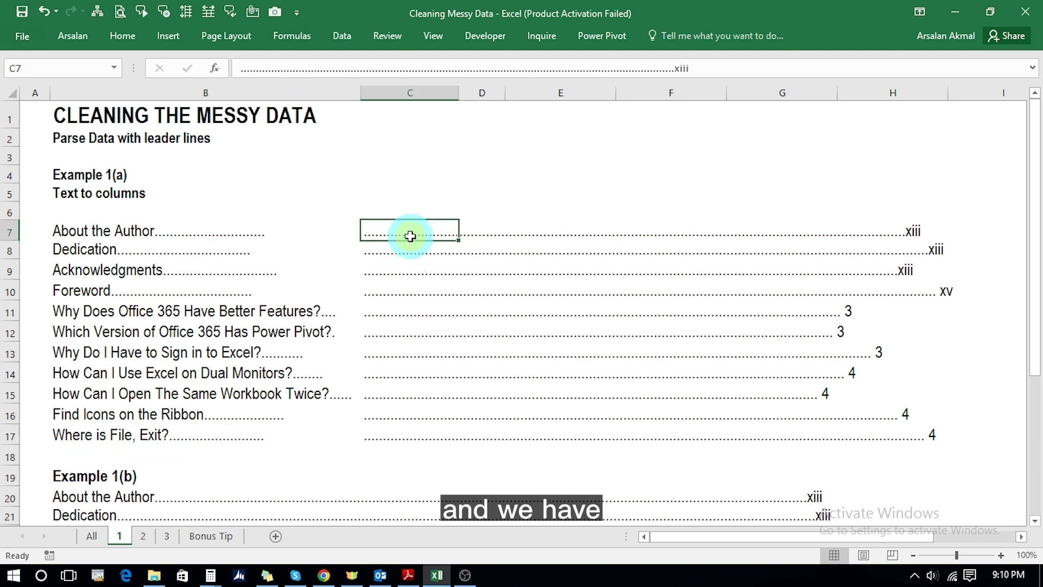
key(Down)
key(Down)
key(Down)
key(Down)
key(Down)
key(Down)
key(Down)
key(Down)
key(Down)
key(Down)
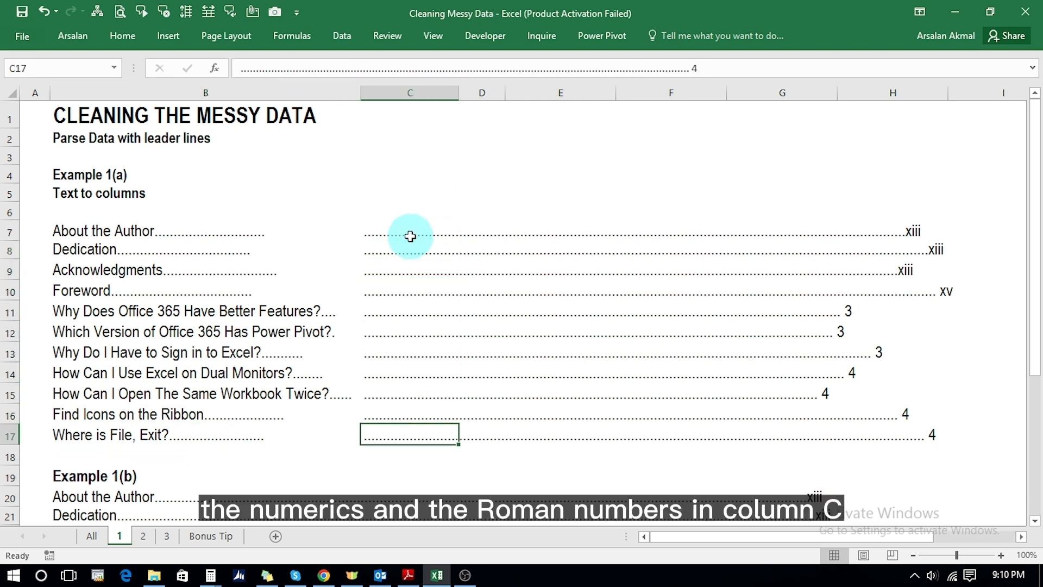
- Inspect the leader dots after the title in cell B7
click(127, 227)
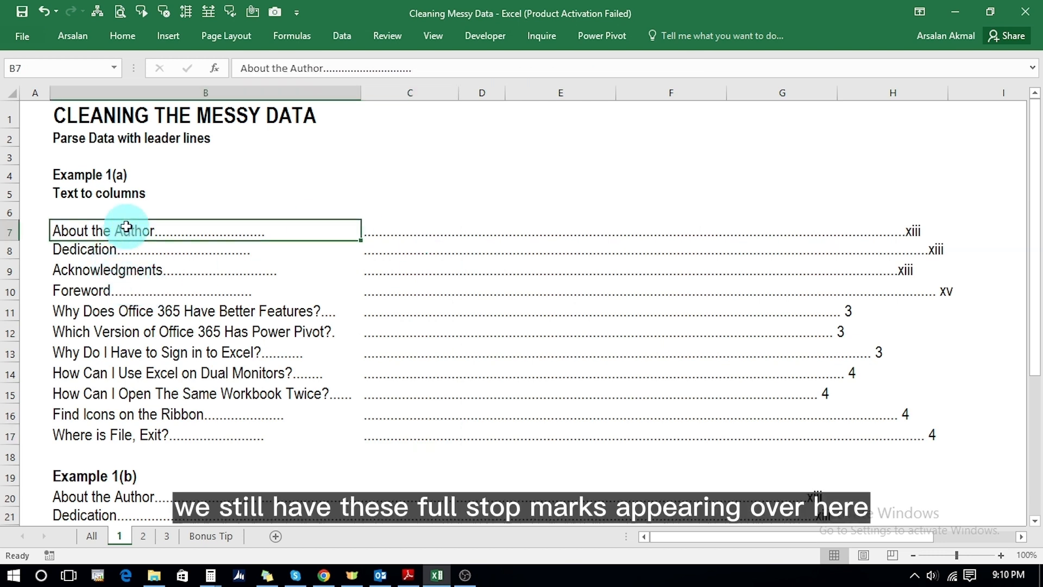
click(422, 67)
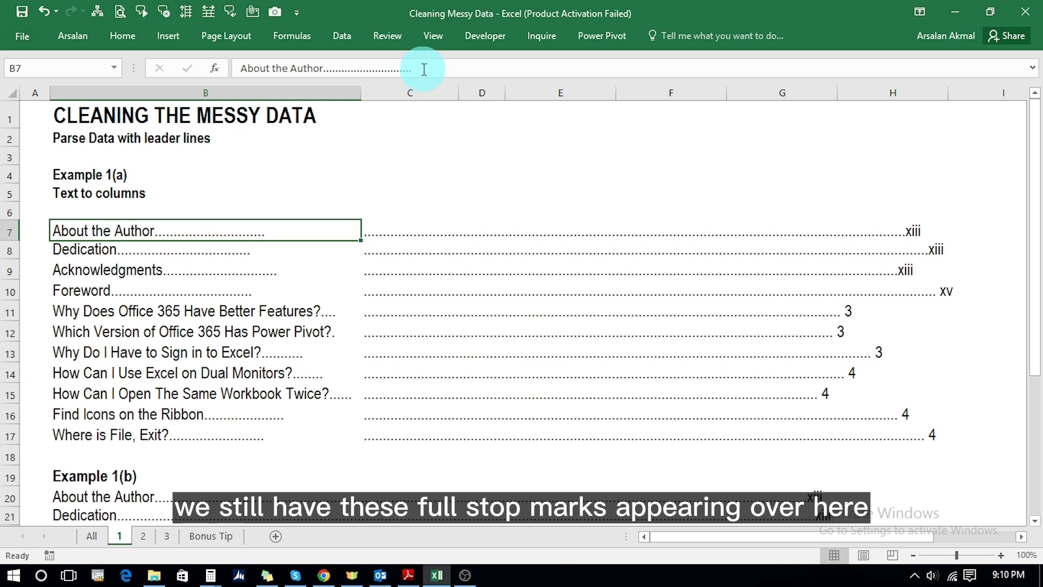
shift+click(330, 74)
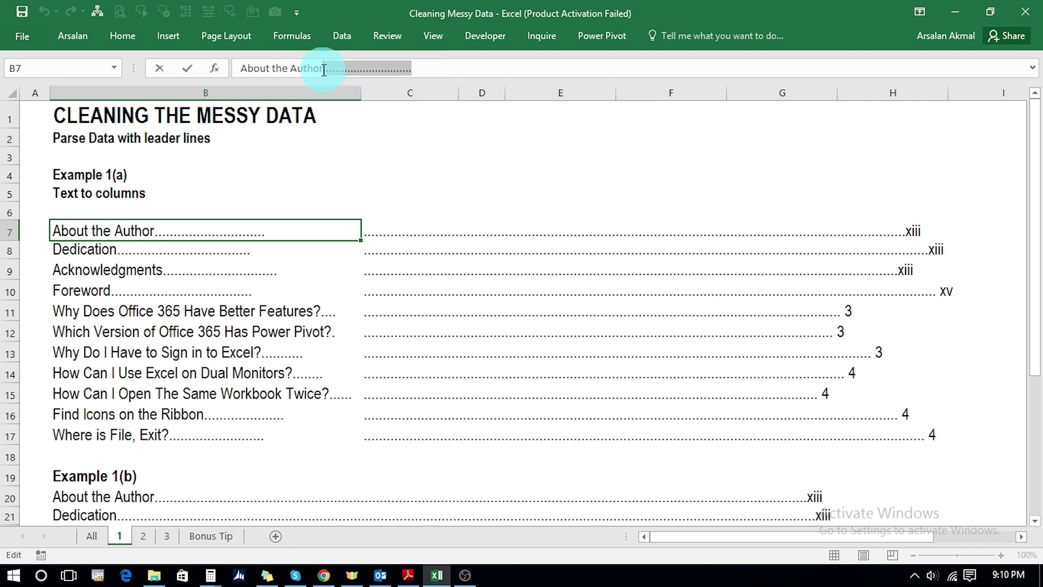
- Replace every "." in B7:C17 with nothing to remove the leader dots from the titles and page numbers
click(105, 229)
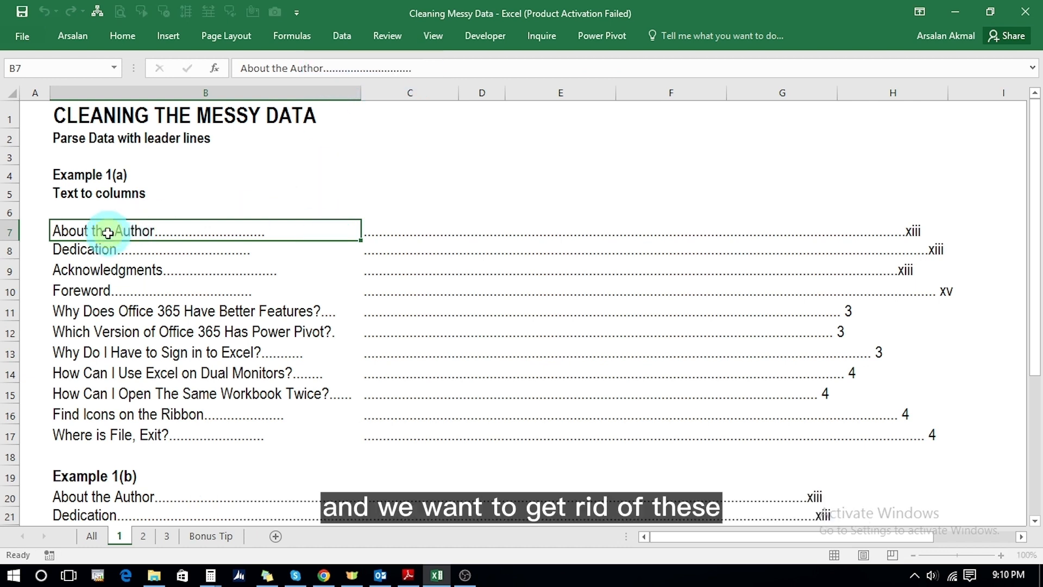
key(shift+Down)
key(shift+Down)
key(shift+Down)
key(shift+Down)
key(shift+Down)
key(shift+Down)
key(shift+Down)
key(shift+Down)
key(shift+Down)
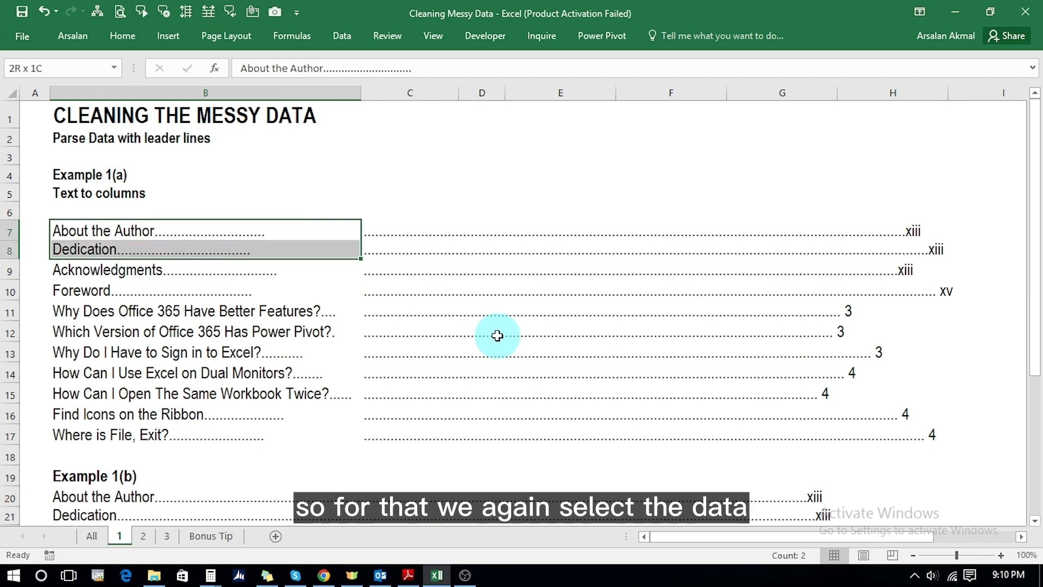
key(shift+Down)
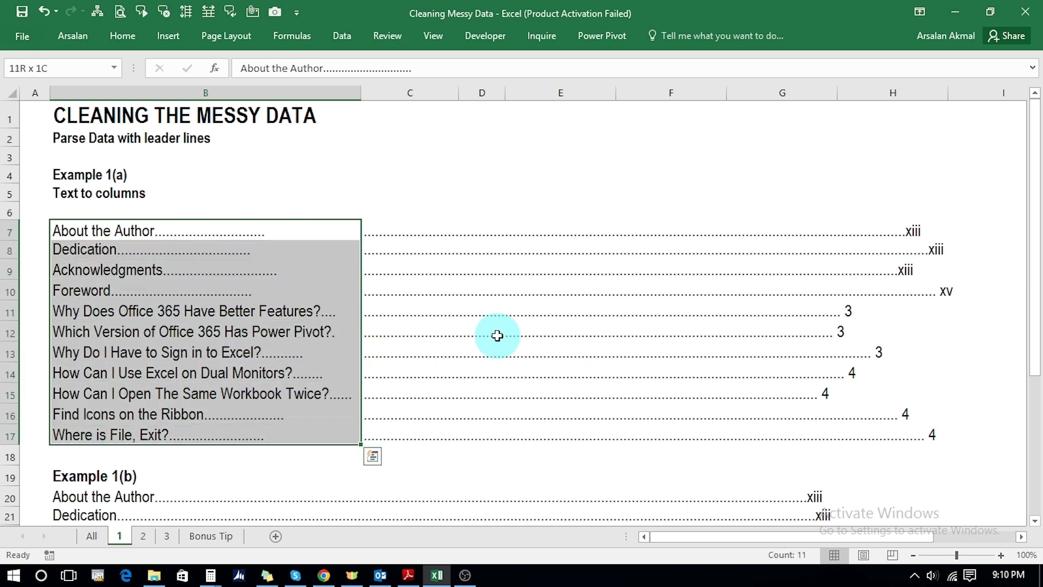
key(shift+Right)
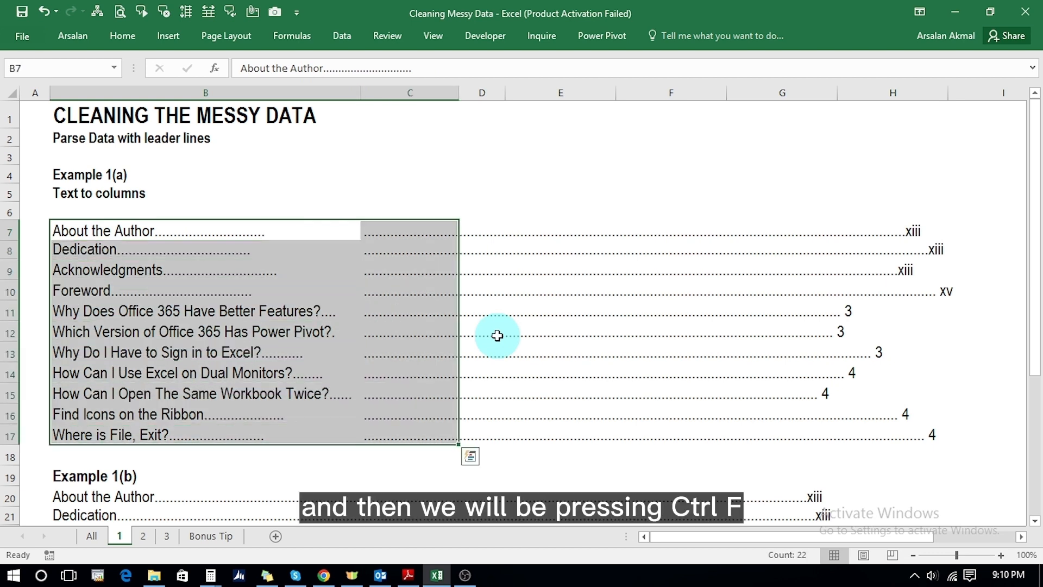
key(ctrl+f)
text(.)
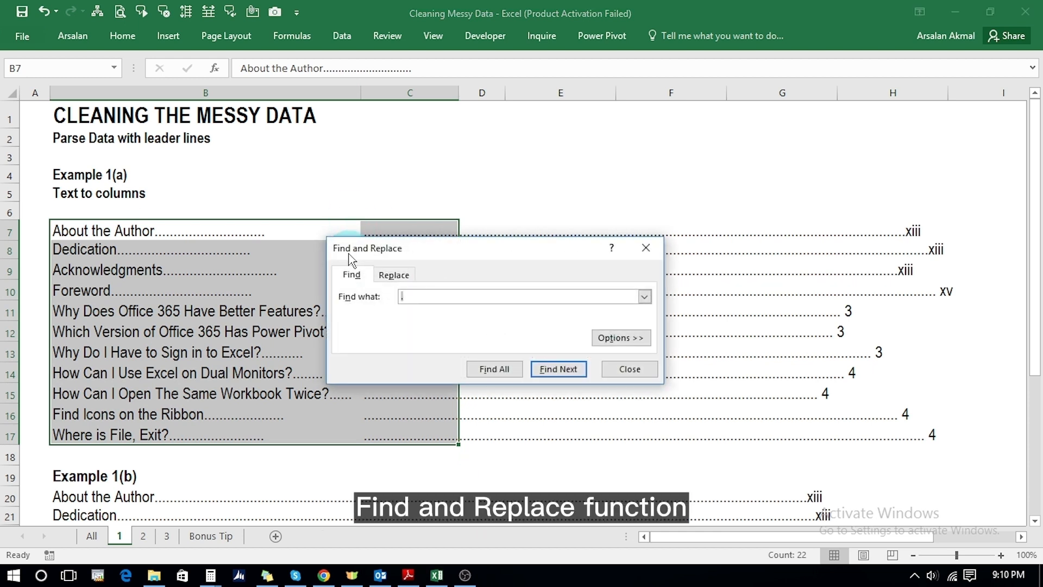
click(394, 276)
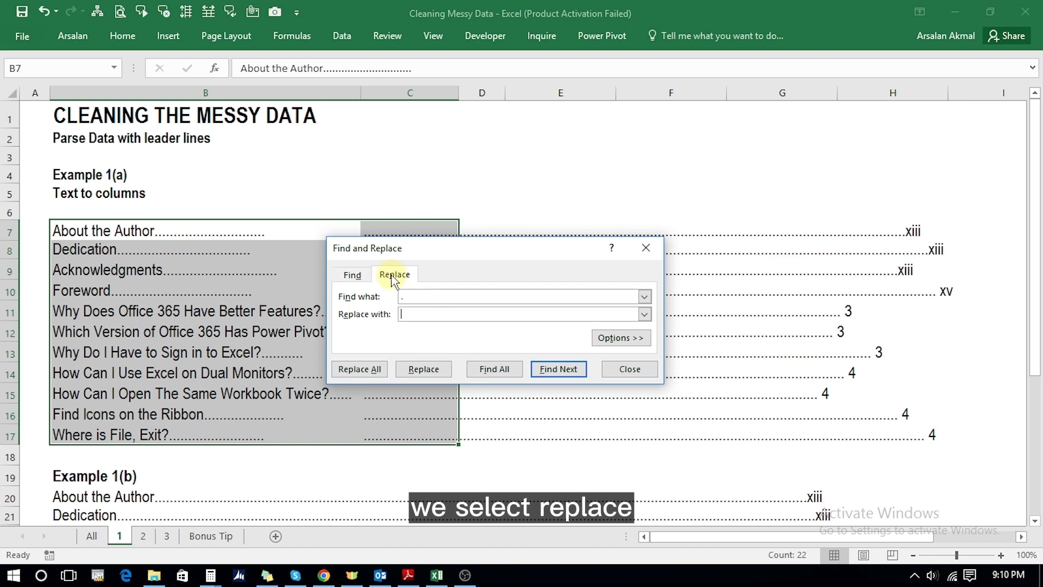
click(409, 297)
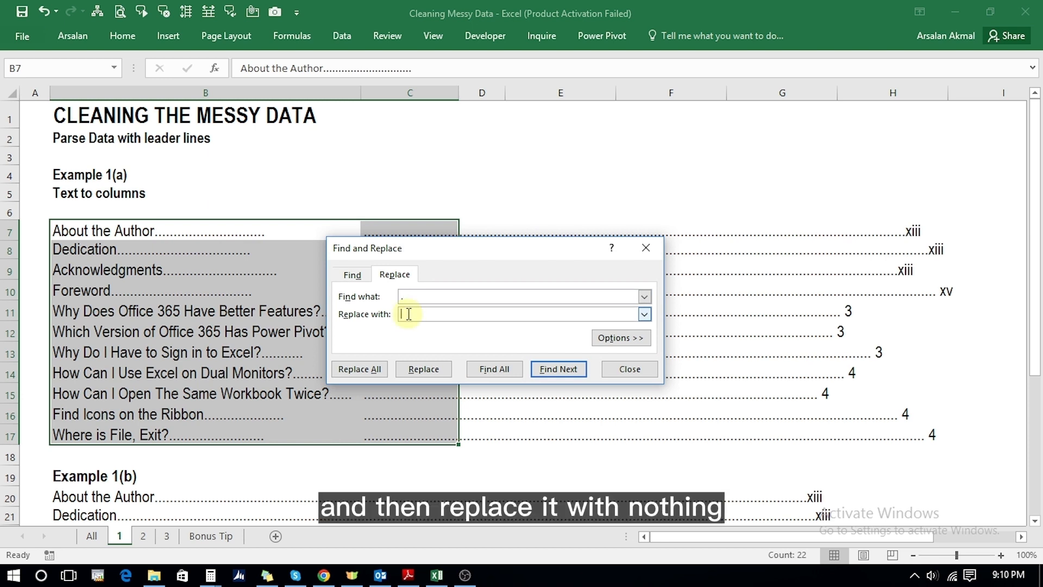
click(372, 371)
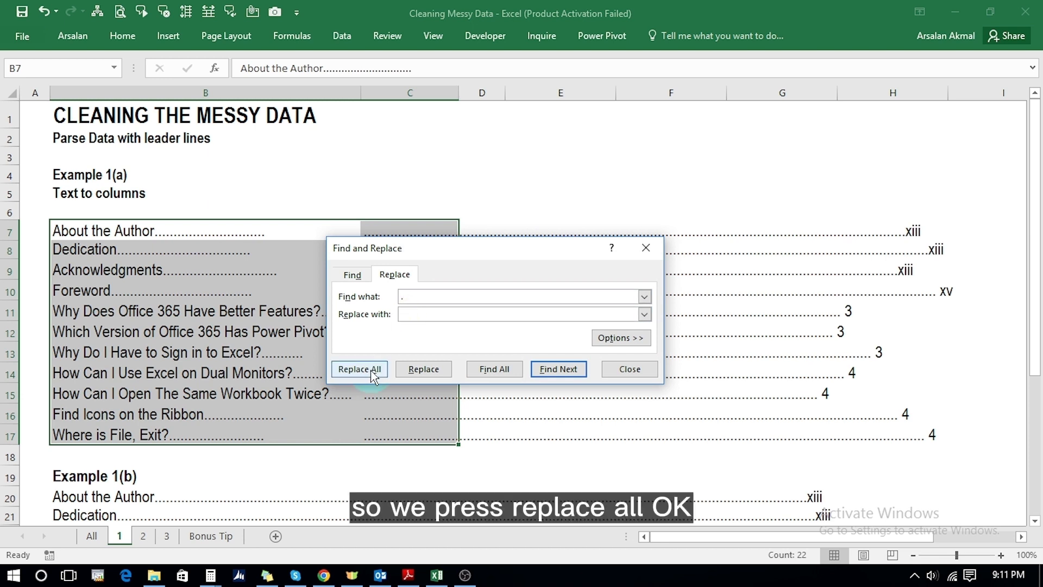
click(518, 334)
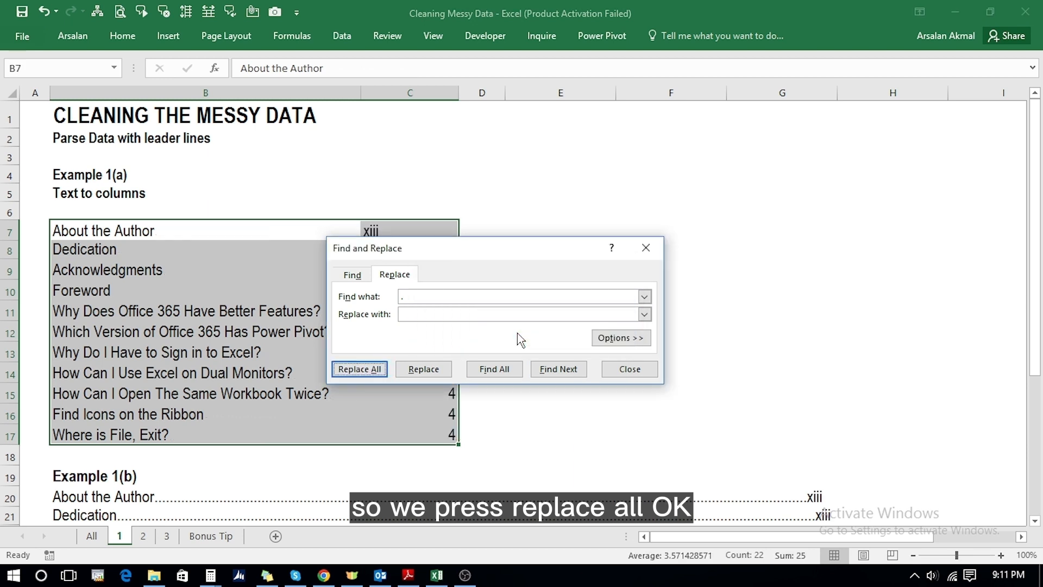
click(625, 369)
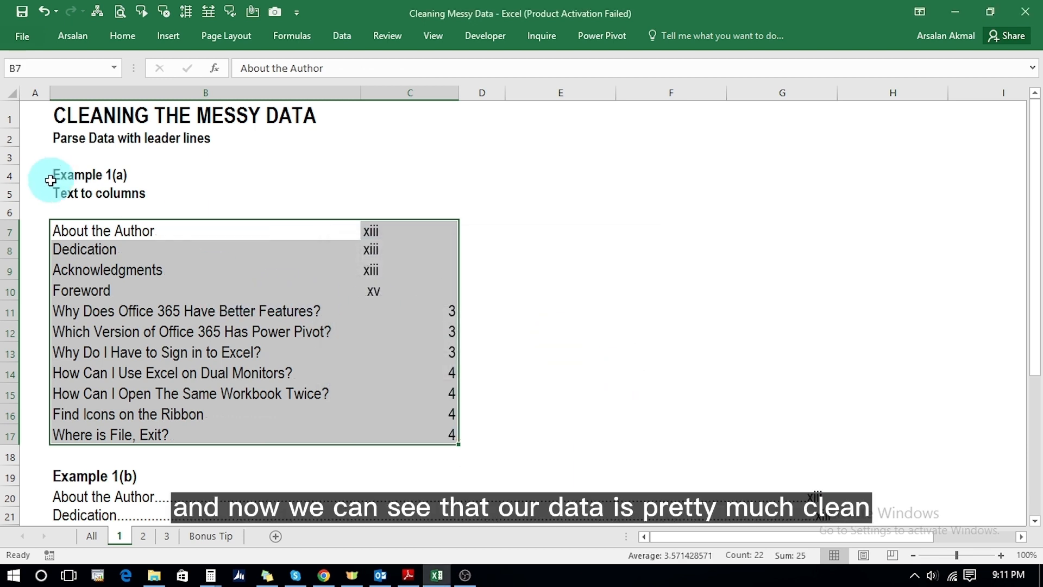
click(79, 232)
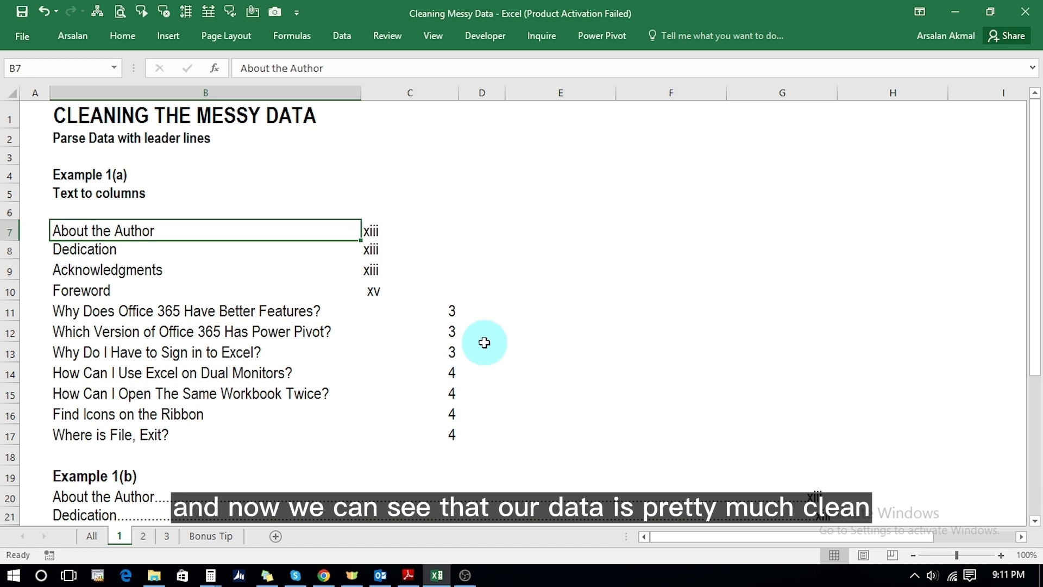
- Right-align the Roman-numeral page numbers in C7:C10
key(Right)
key(shift+Down)
key(shift+Down)
key(shift+Down)
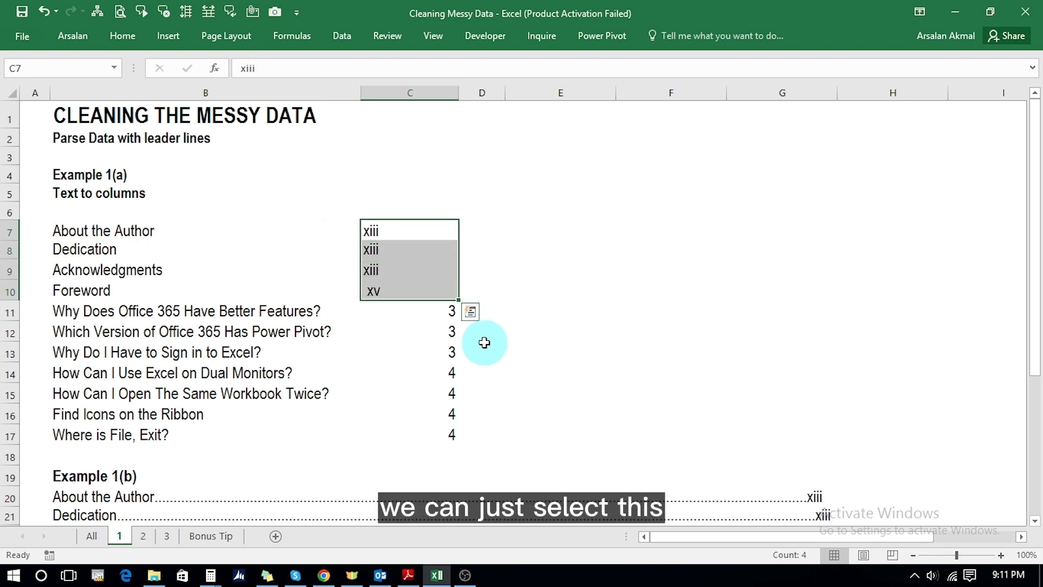
click(123, 38)
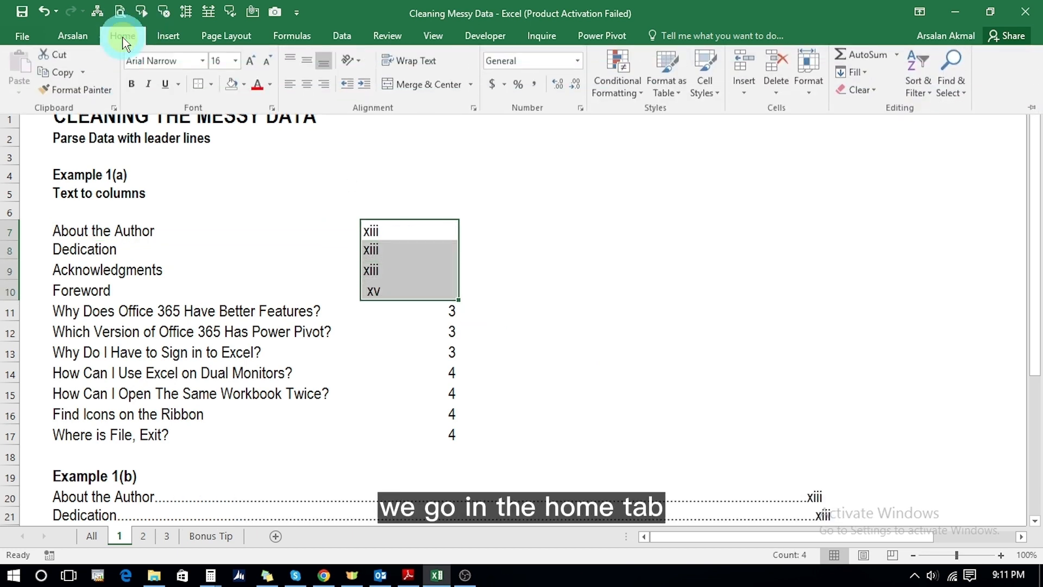
click(324, 86)
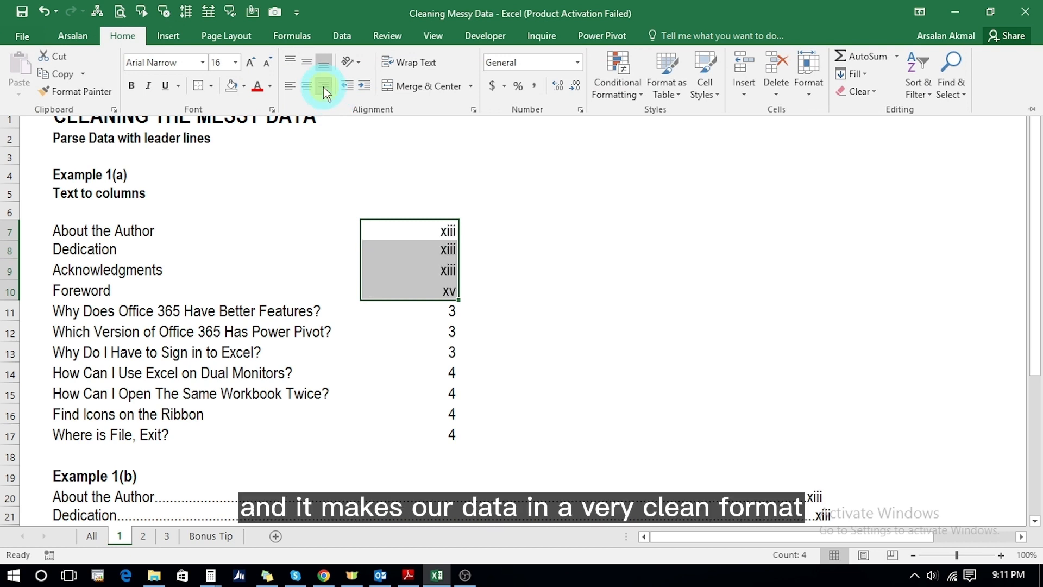
click(259, 444)
click(170, 292)
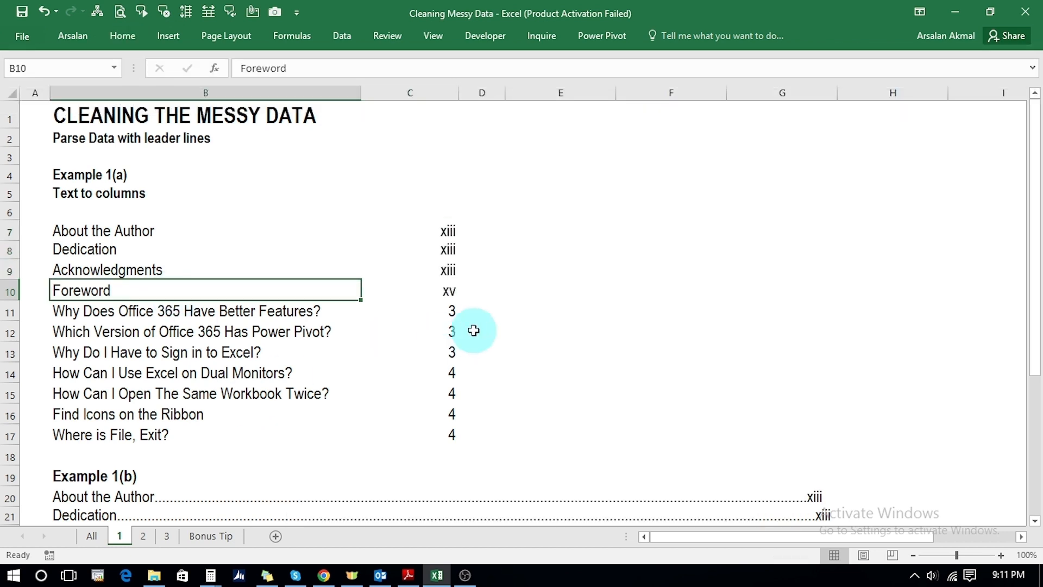
- Look over the remaining Example 1(a) rows and the unsplit Example 1(b) list in B20:B30
key(Down)
key(Down)
key(Down)
key(Down)
key(Down)
key(Down)
key(Down)
key(Down)
key(Down)
key(Down)
key(Down)
key(Down)
key(Down)
key(Down)
key(Down)
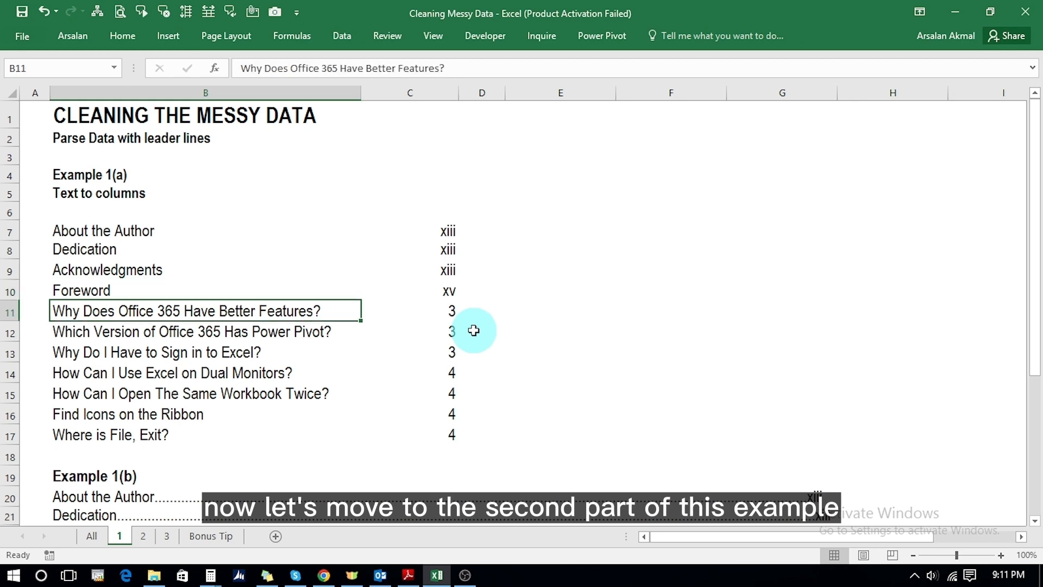
key(Down)
key(Down)
key(Down)
key(Down)
key(Down)
key(Down)
key(Down)
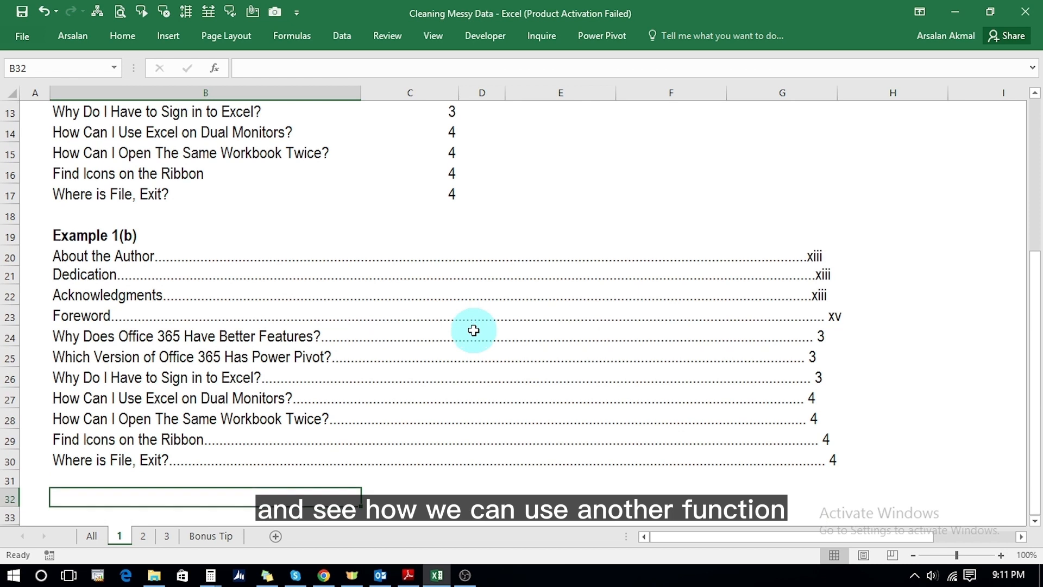
click(68, 257)
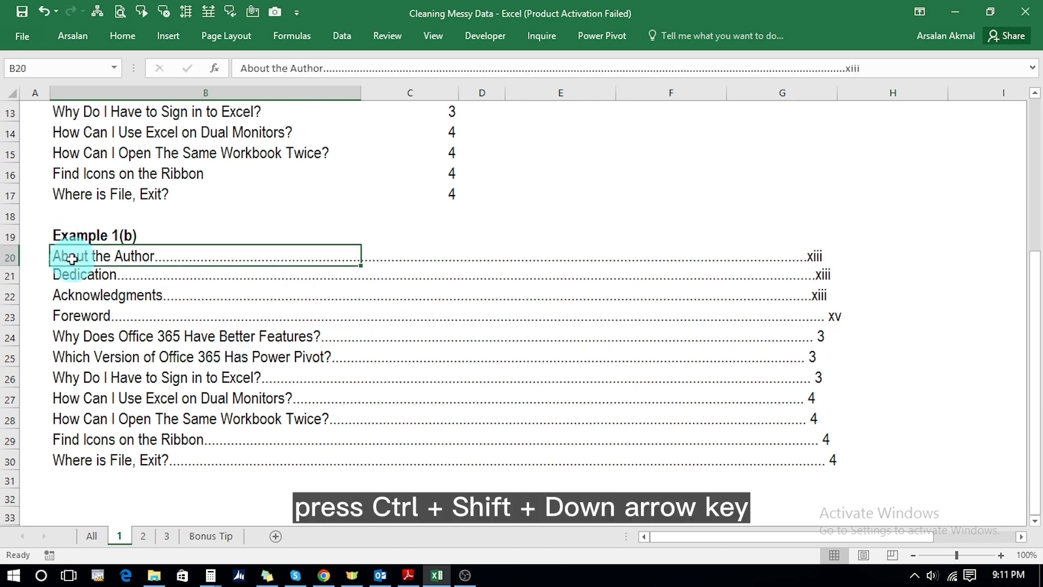
key(ctrl+shift+Down)
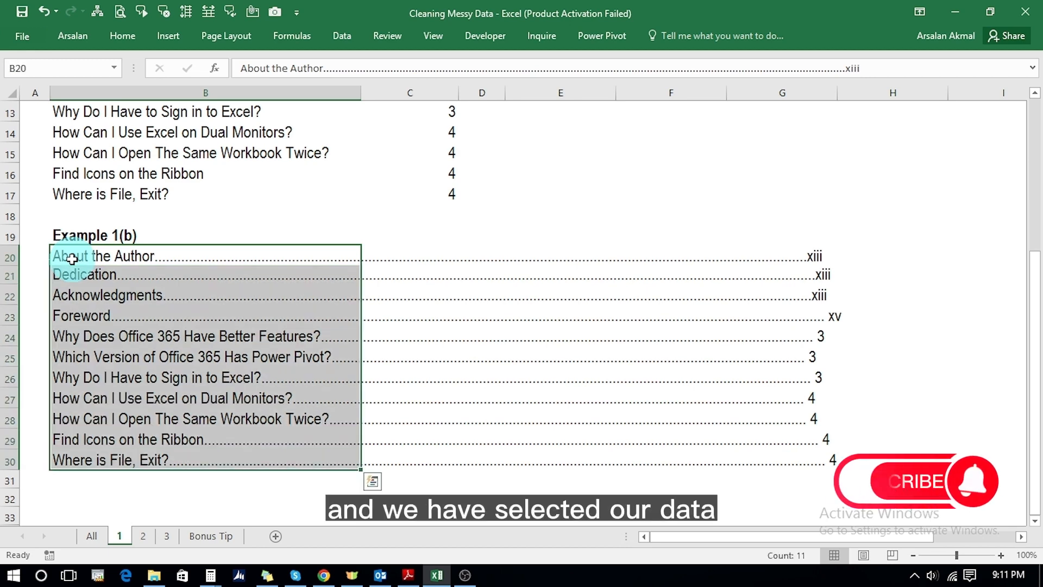
key(Up)
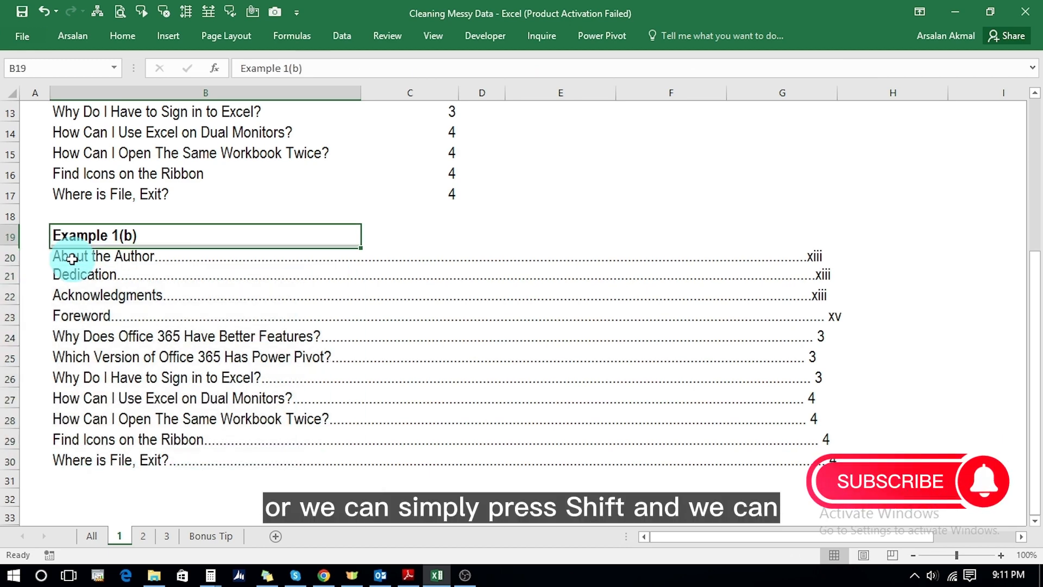
- Start Text to Columns on the Example 1(b) list in B20:B30, treating the data as delimited
key(Down)
key(shift+Down)
key(shift+Down)
key(shift+Down)
key(shift+Down)
key(shift+Down)
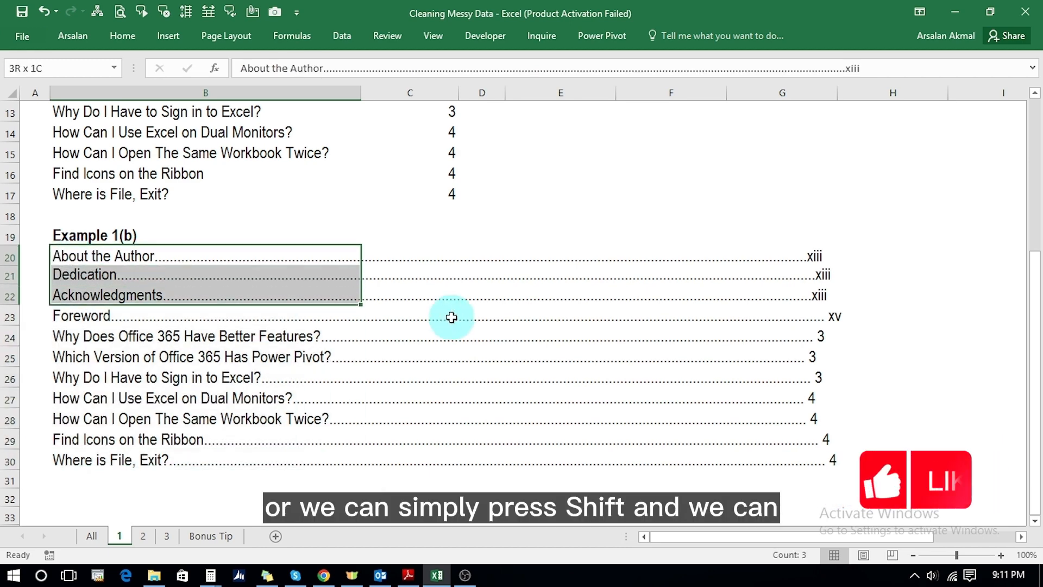
key(shift+Down)
key(shift+Down)
key(shift+Down)
key(shift+Down)
key(shift+Down)
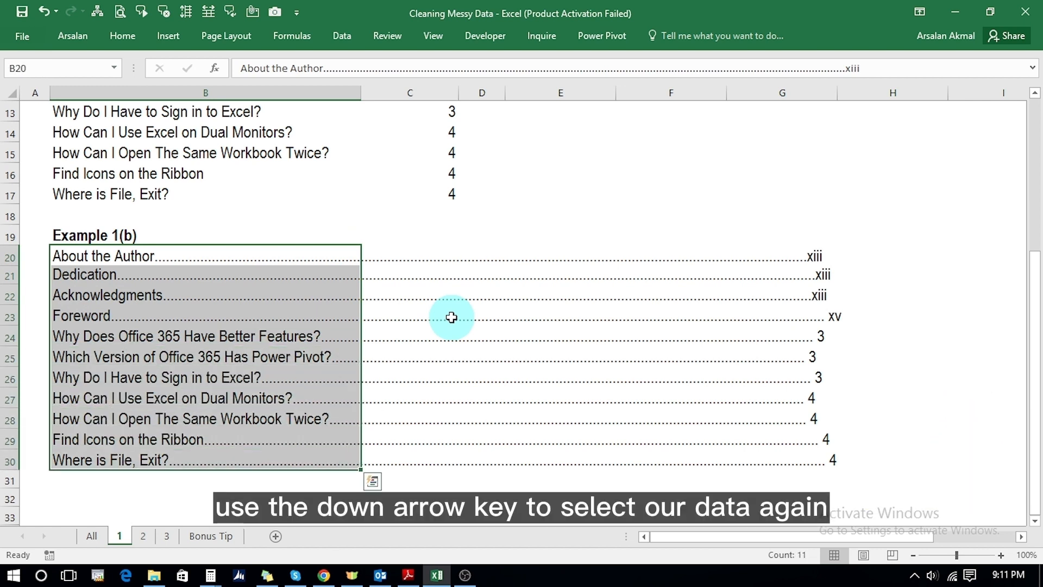
click(342, 36)
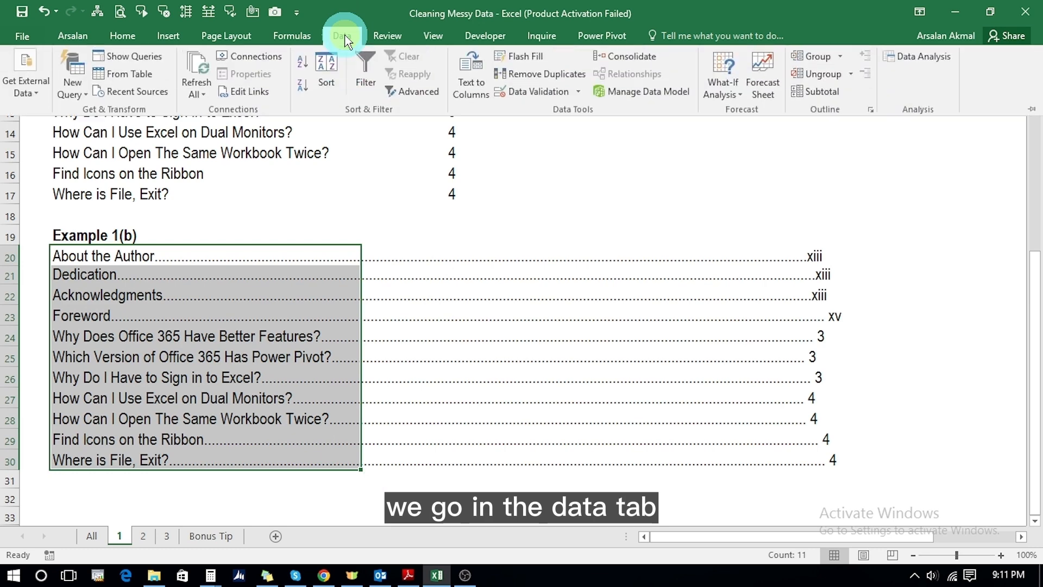
click(471, 84)
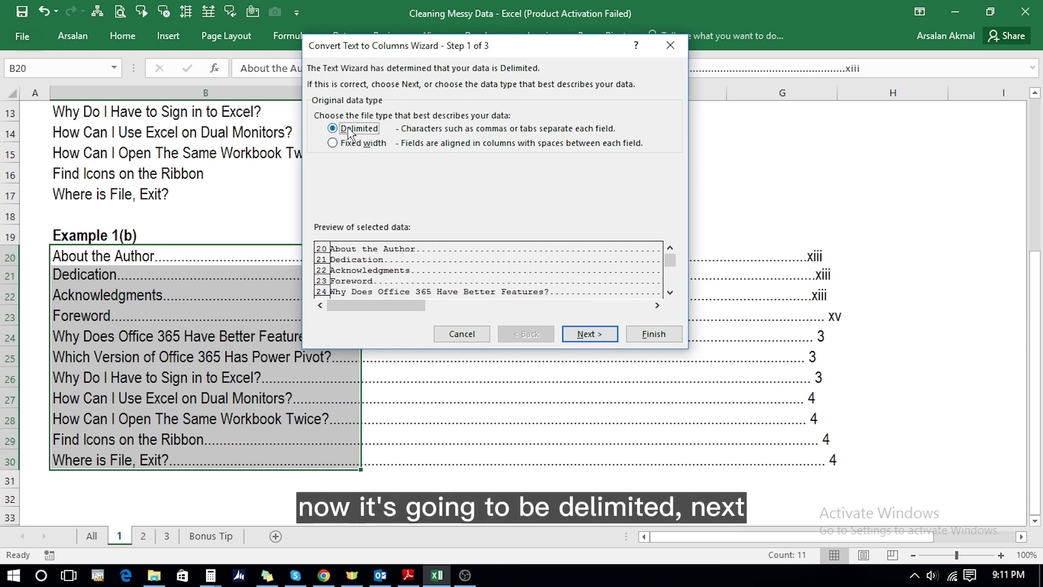
click(588, 333)
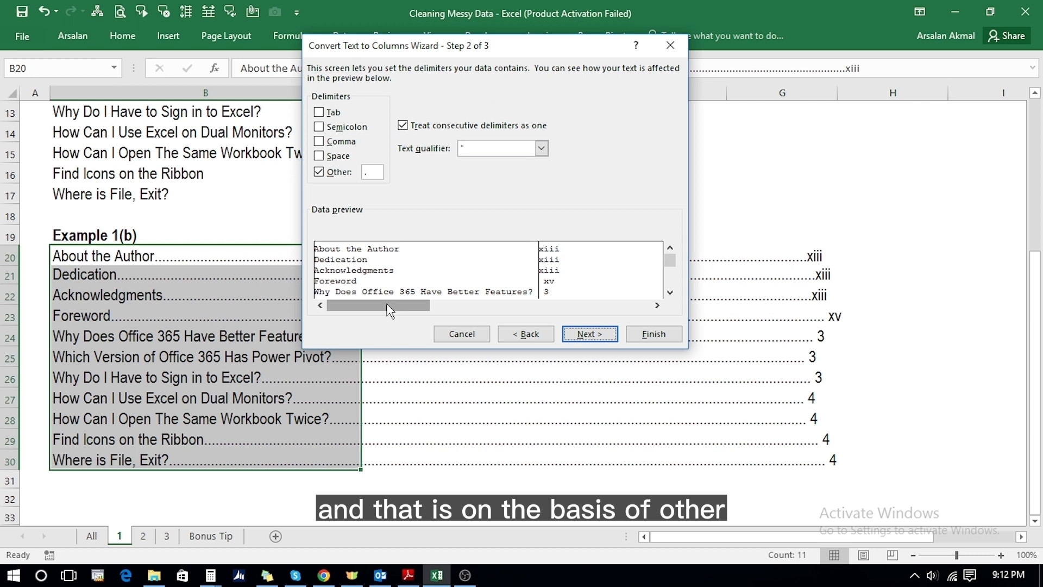
- Switch the Other delimiter off, examine the unsplit text in the data preview, and switch the delimiter back on
click(319, 172)
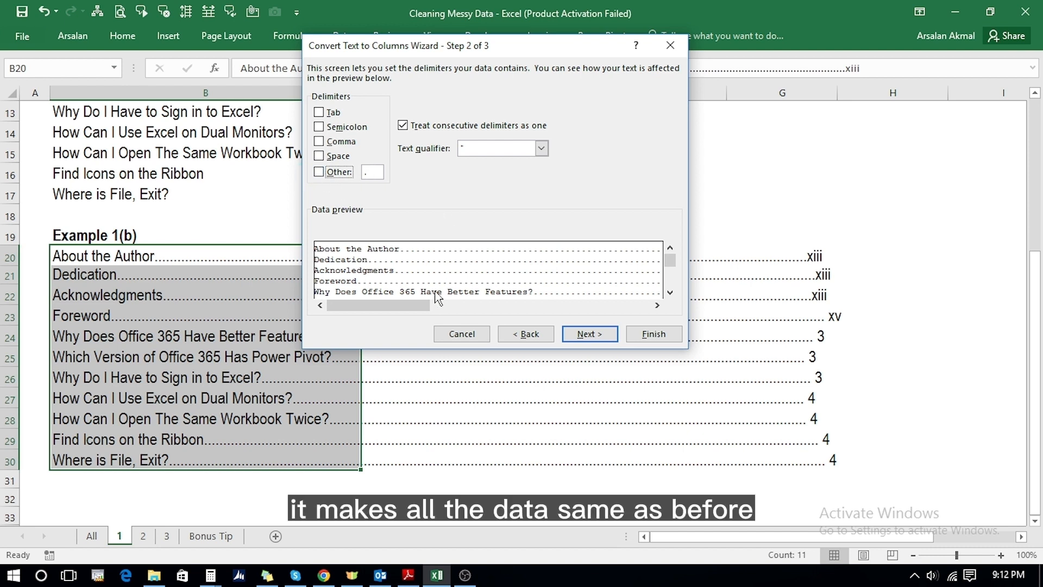
drag(418, 305, 659, 323)
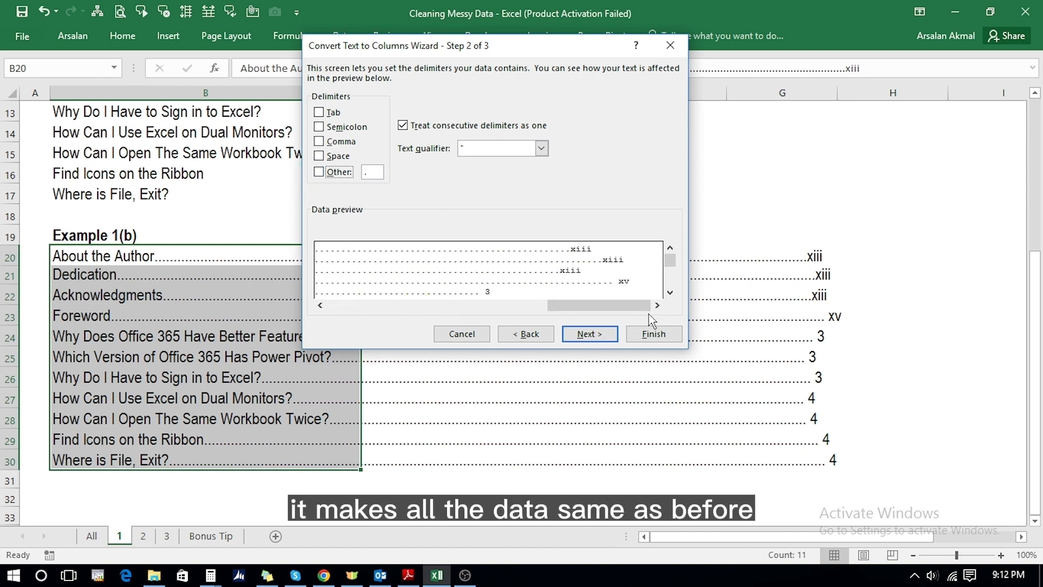
drag(598, 306, 489, 303)
drag(419, 299, 375, 308)
click(319, 172)
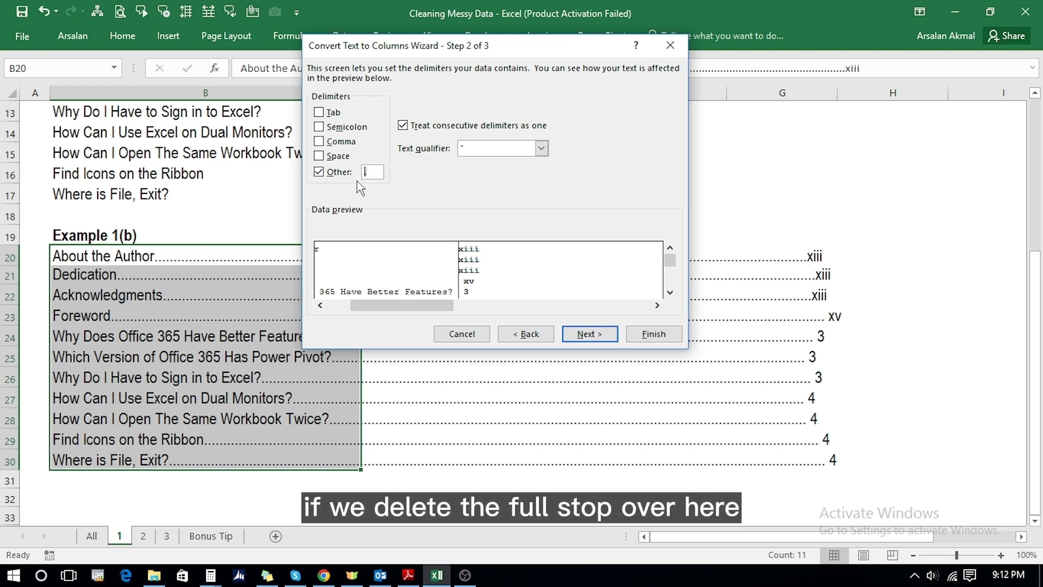
- Clear the Other delimiter character, examine the effect in the data preview, and enter "." again as the delimiter
key(BackSpace)
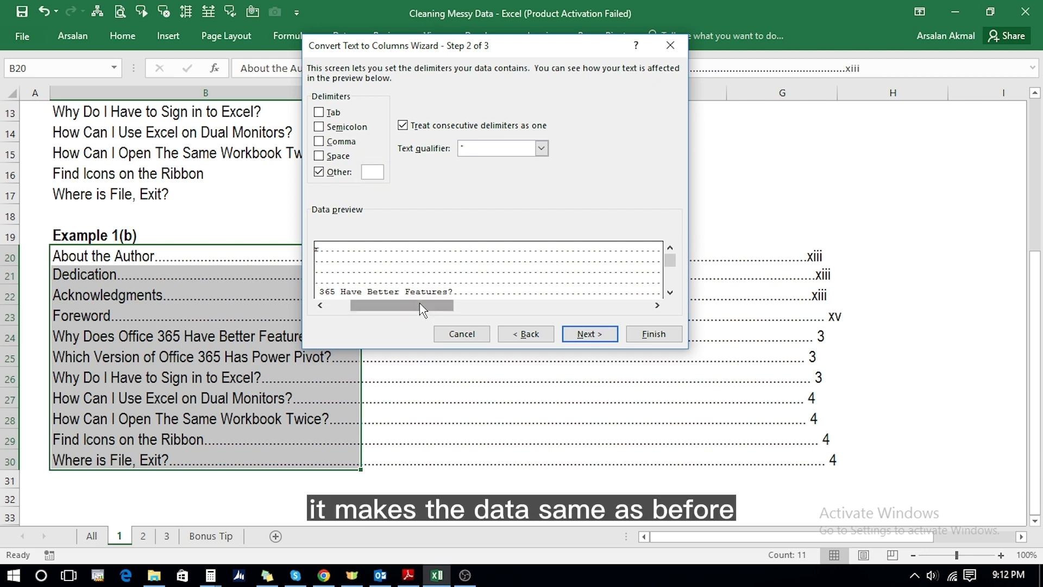
drag(419, 302, 647, 302)
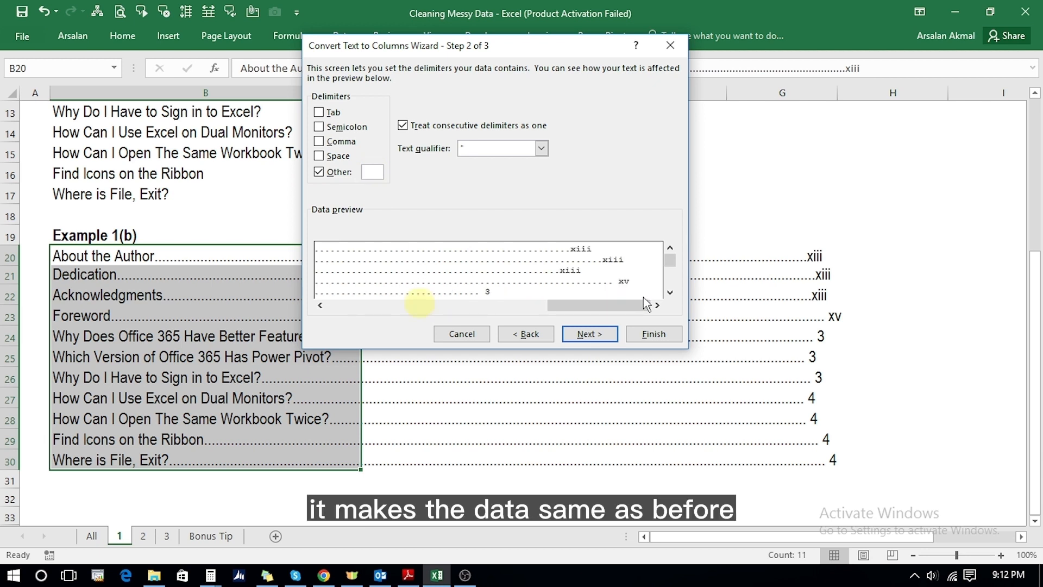
click(479, 311)
click(417, 311)
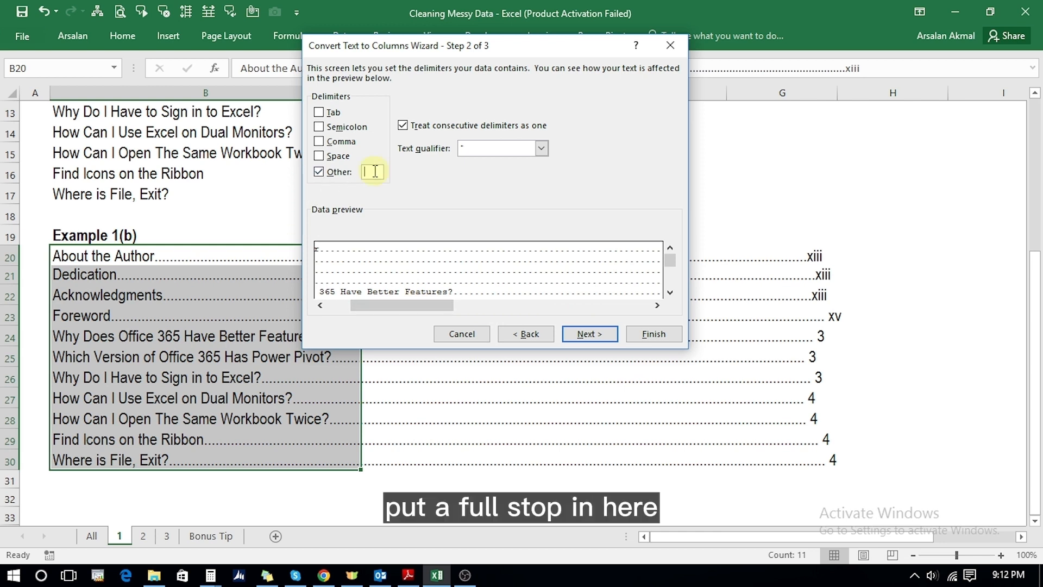
text(.)
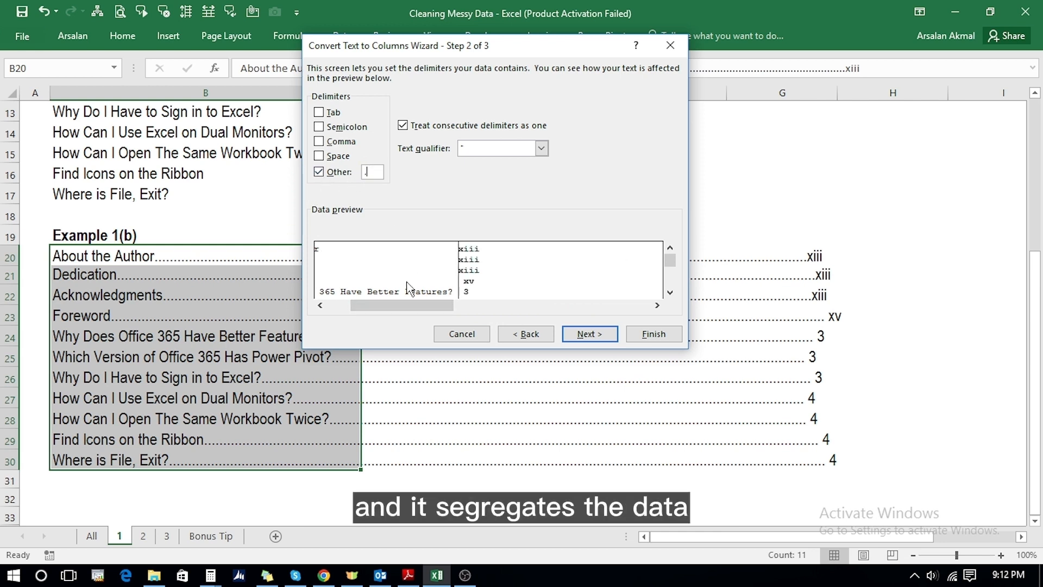
- Complete the split of B20:B30 with the General column format and $B$20 as the destination
click(583, 337)
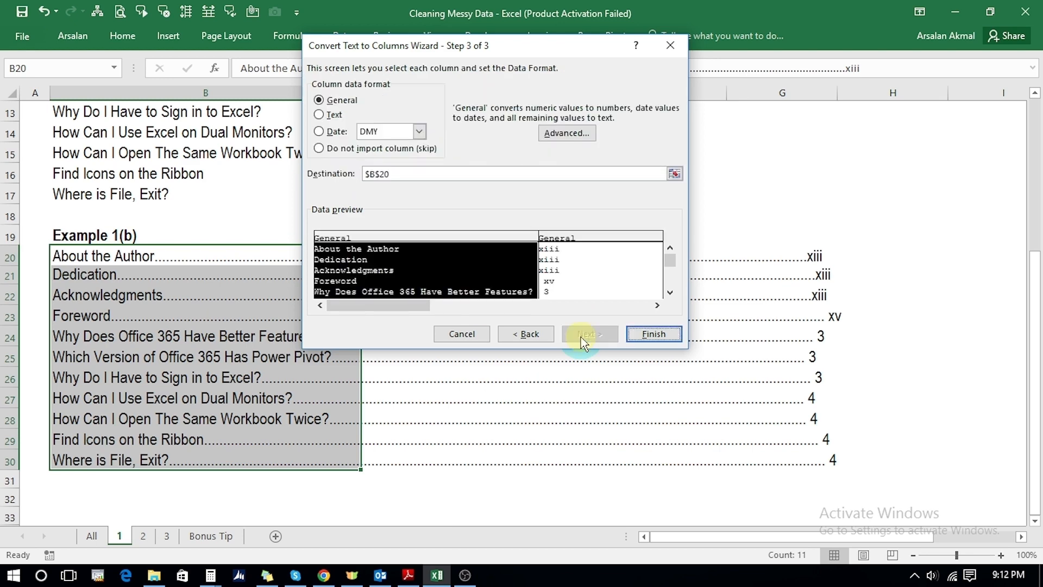
click(621, 334)
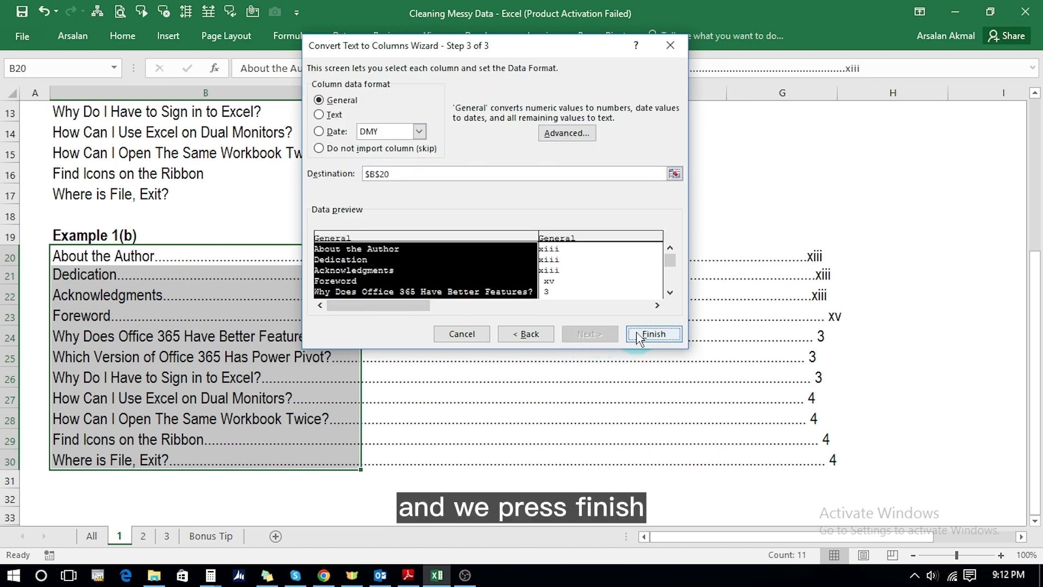
click(633, 333)
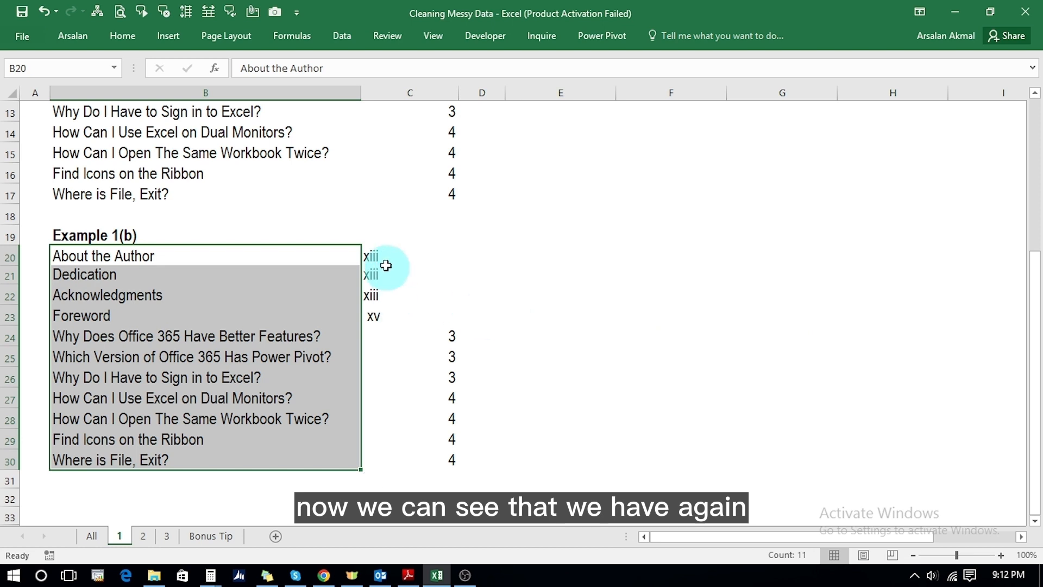
- Right-align the Roman-numeral page numbers in C20:C23
click(380, 255)
key(shift+Down)
key(shift+Down)
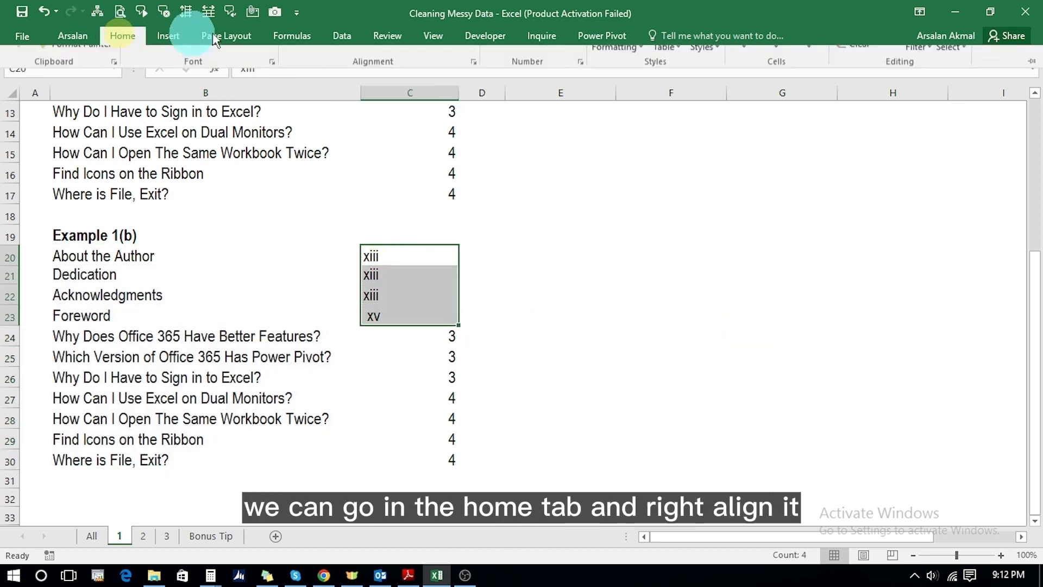
click(120, 35)
click(325, 87)
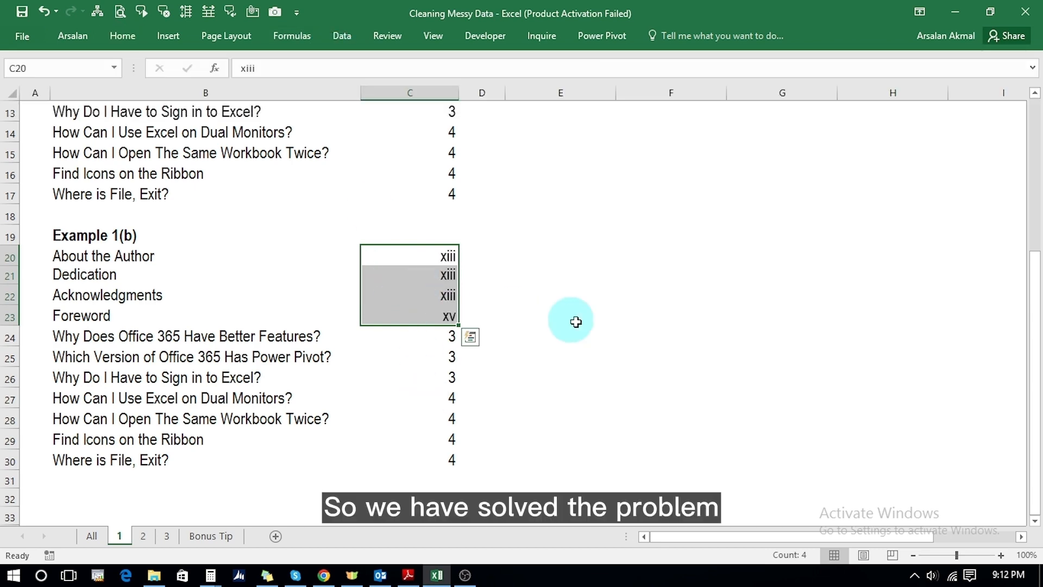
- Look back over the cleaned page-number column from Example 1(b) up to the start of the sheet
key(Up)
key(Up)
key(Up)
key(Up)
key(Up)
key(Up)
key(Up)
key(Up)
key(Up)
key(Up)
key(Up)
key(Up)
key(Up)
key(Up)
key(Up)
key(Up)
key(Up)
key(Up)
key(Up)
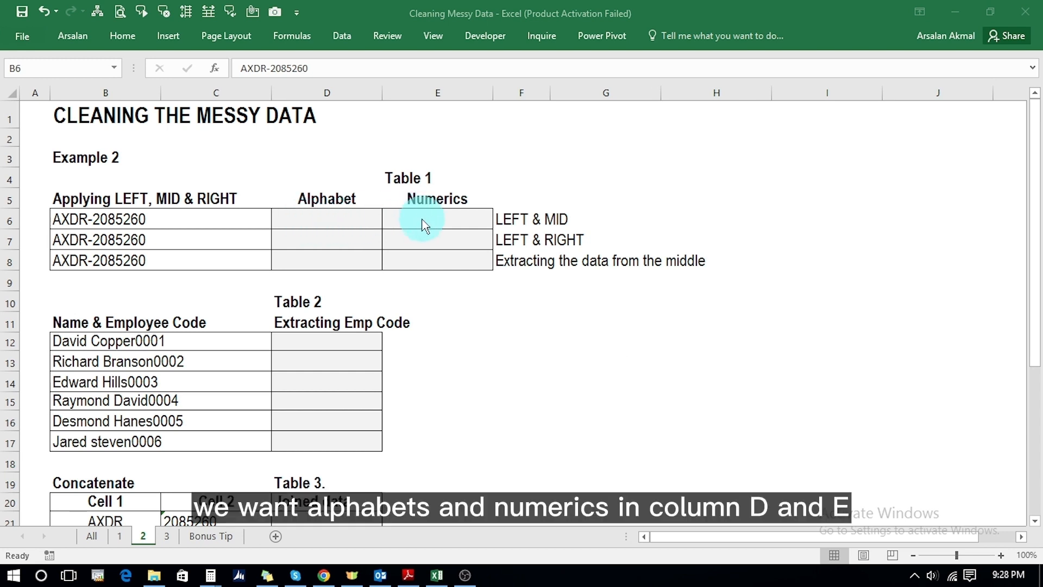
- Enter the formula +LEFT(B6,4) in D6 to extract the alphabetic part of the code in B6
click(357, 217)
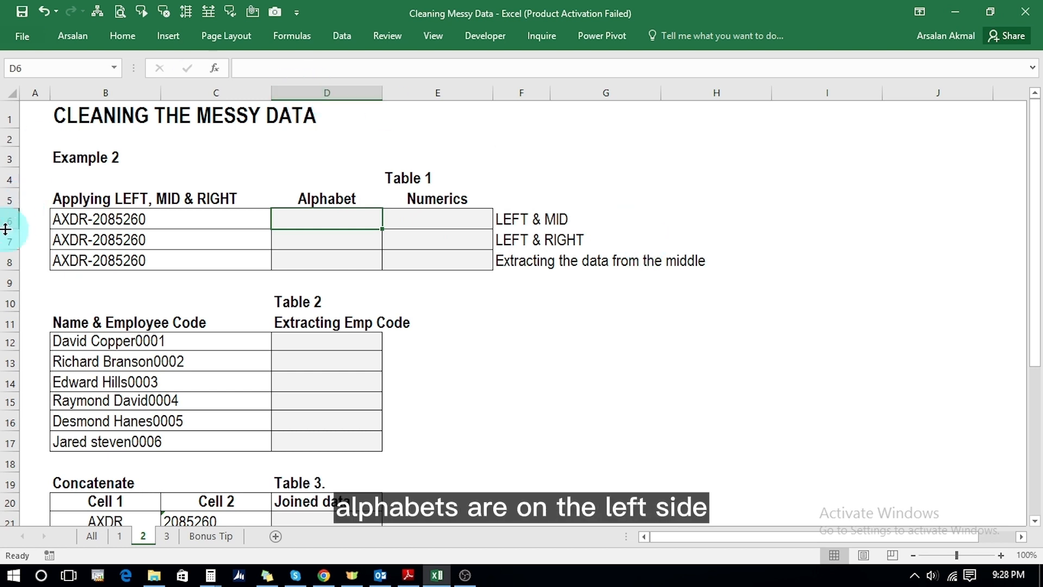
click(293, 222)
text(+le)
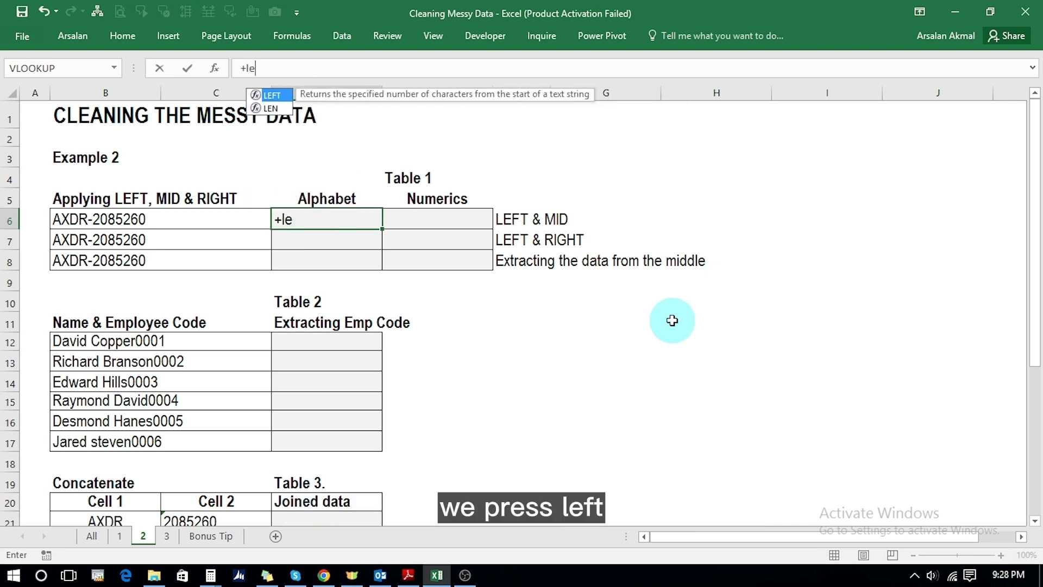
double_click(271, 95)
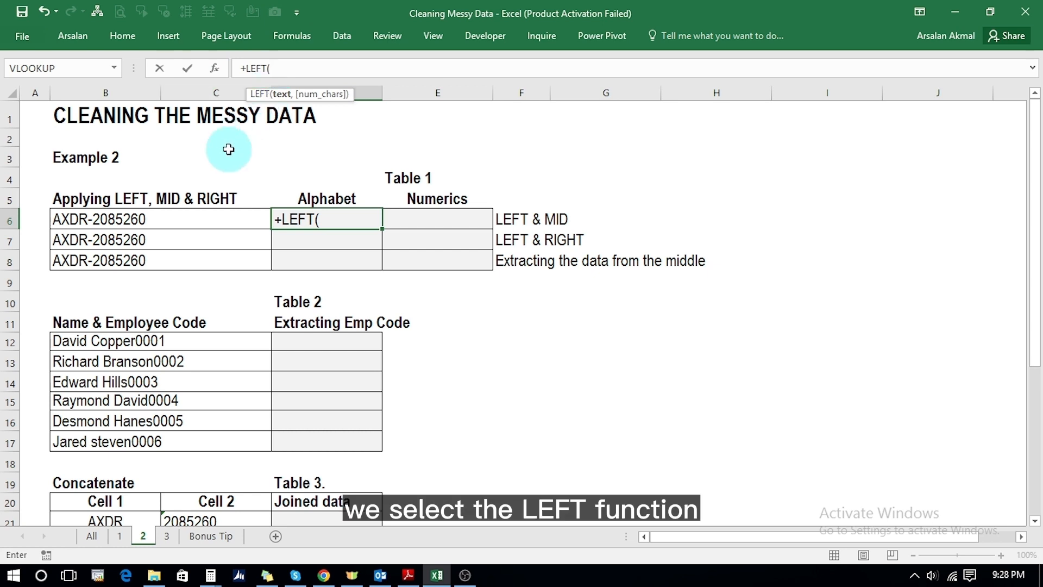
click(82, 218)
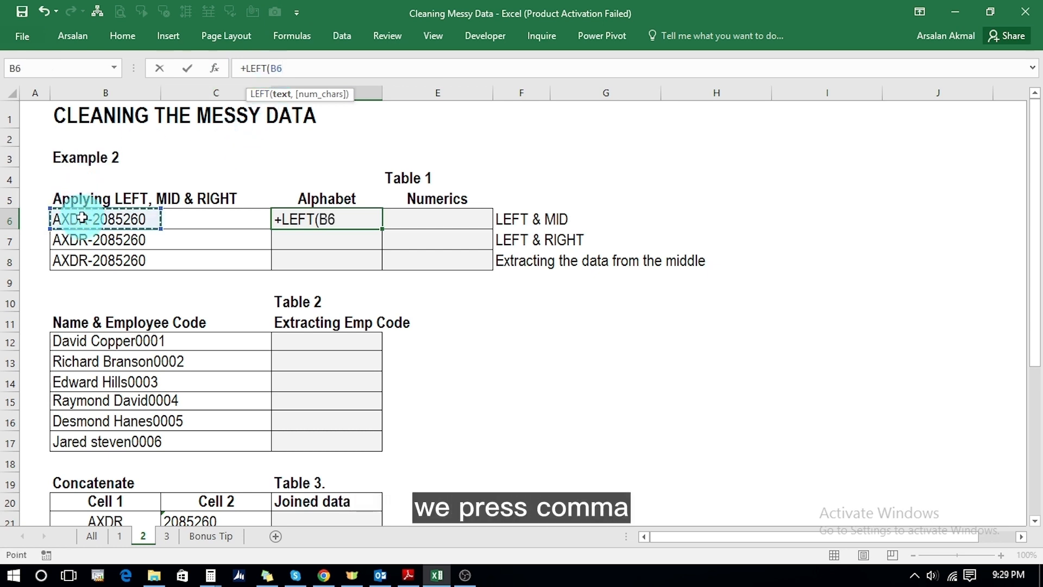
text(,)
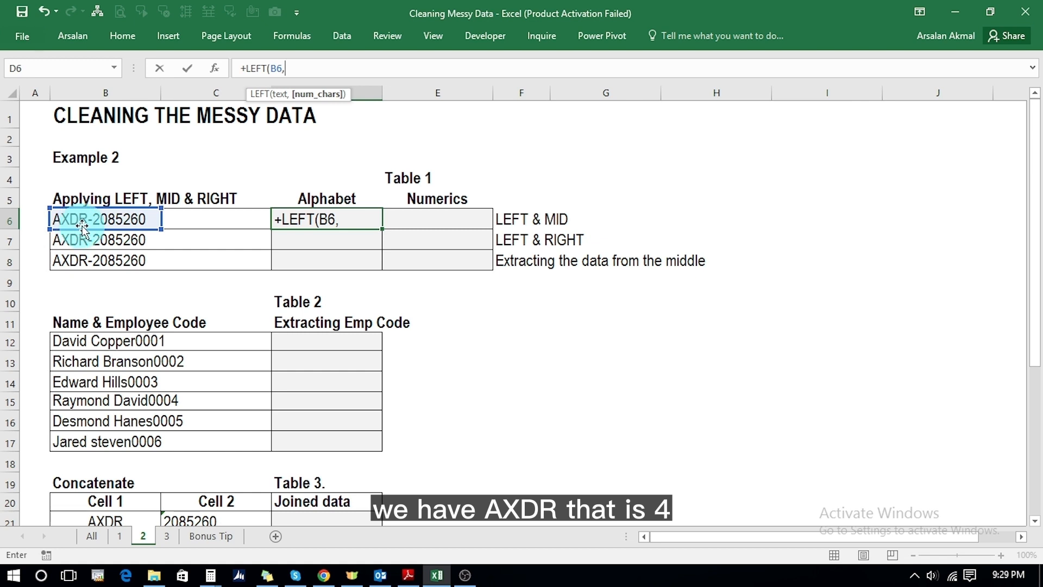
text(4)
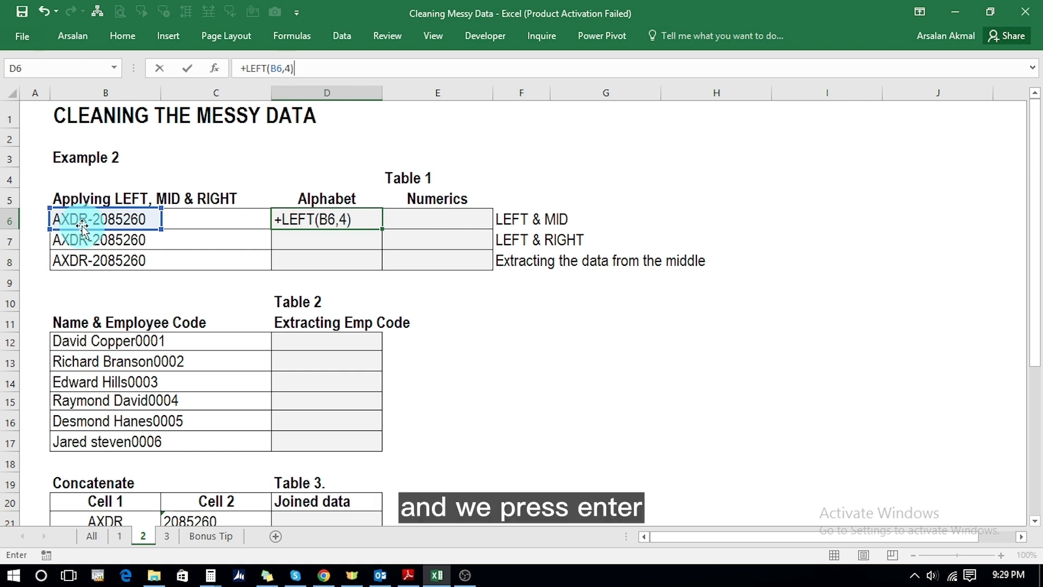
key(Return)
- Enter the formula +MID(B6,6,7) in E6 to extract the numeric part of the code in B6
click(414, 219)
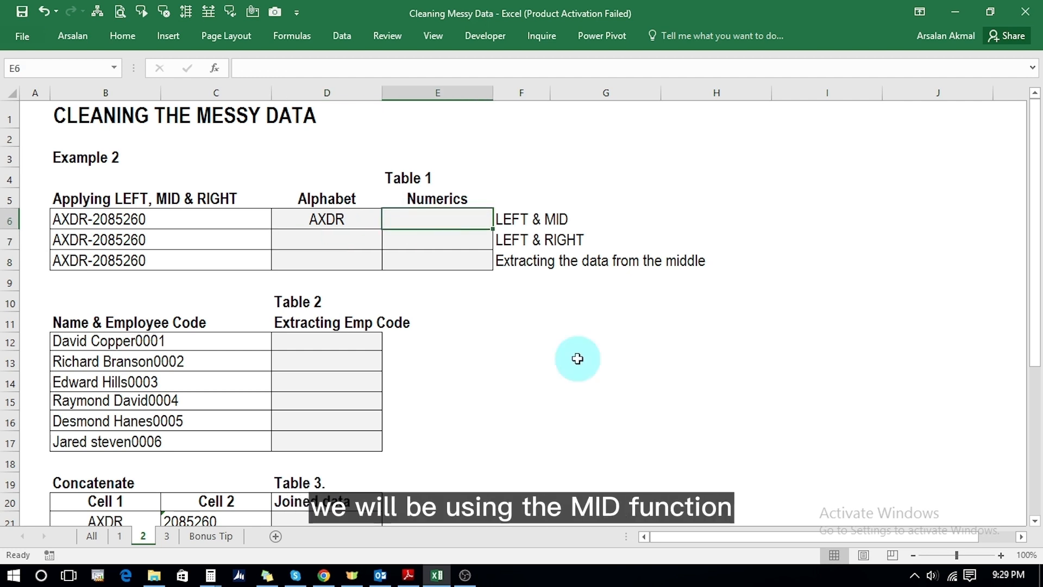
text(+)
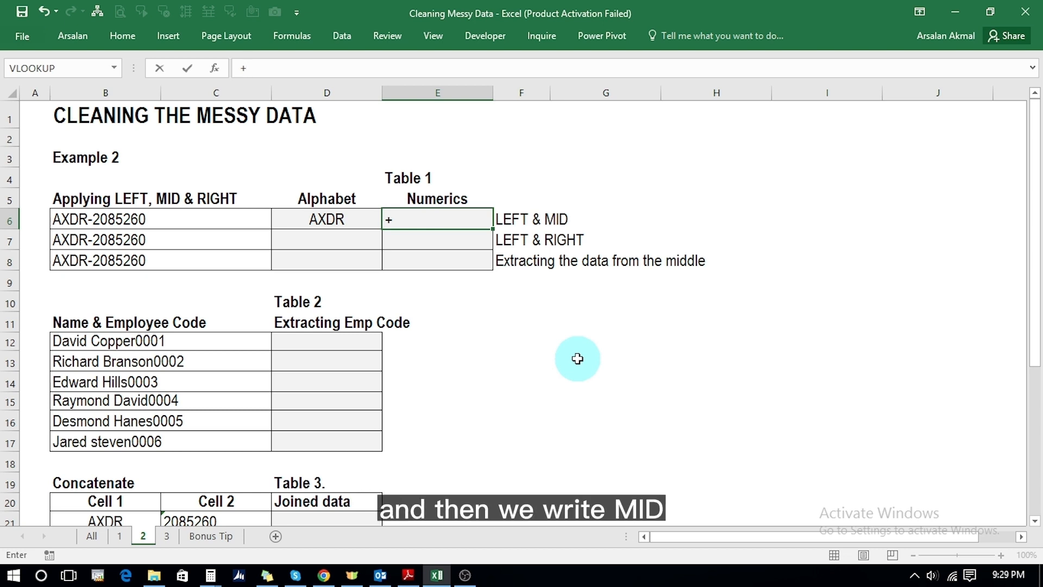
text(mid)
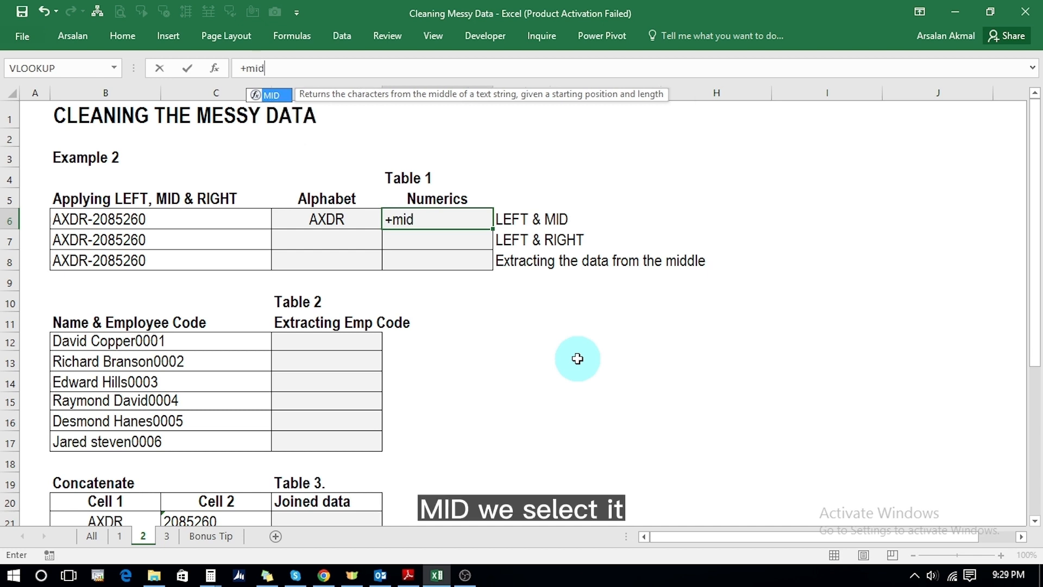
double_click(279, 98)
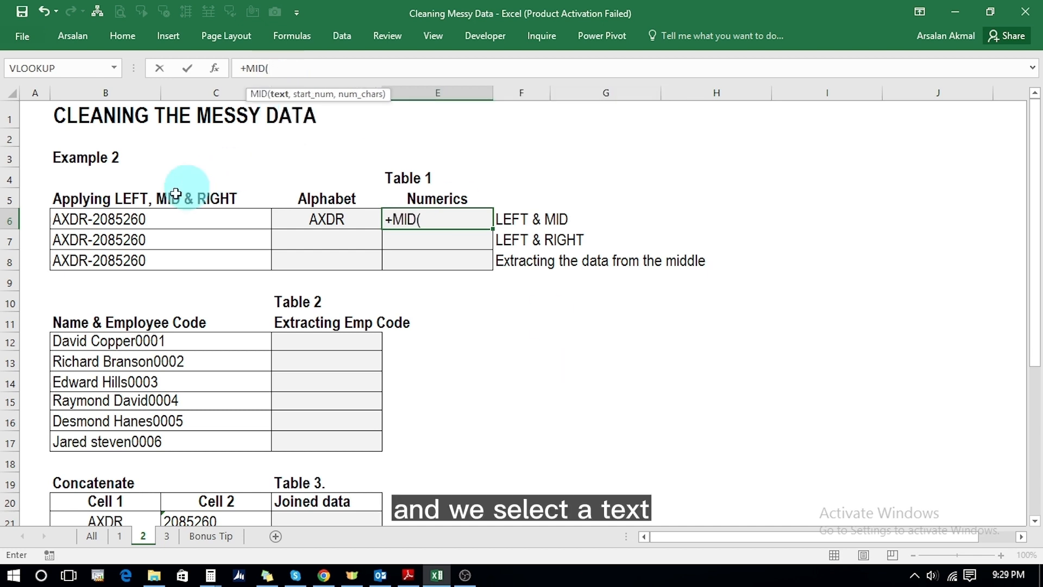
click(151, 220)
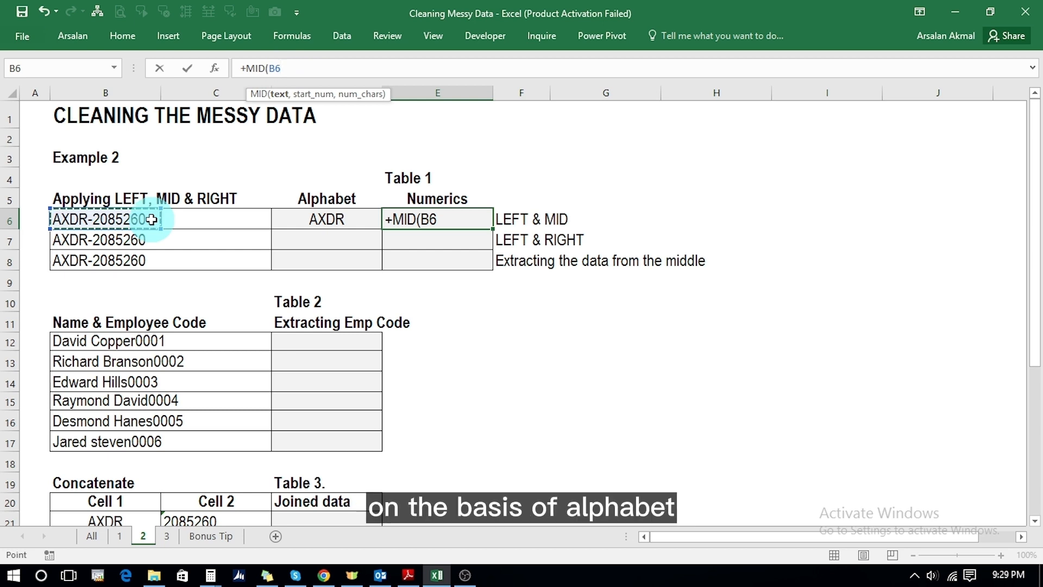
text(,)
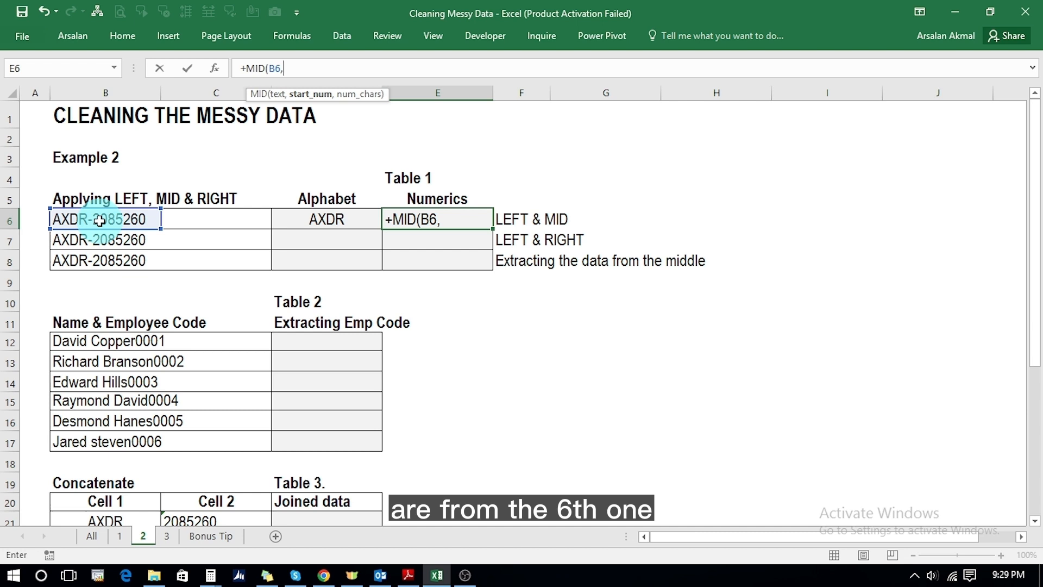
text(6)
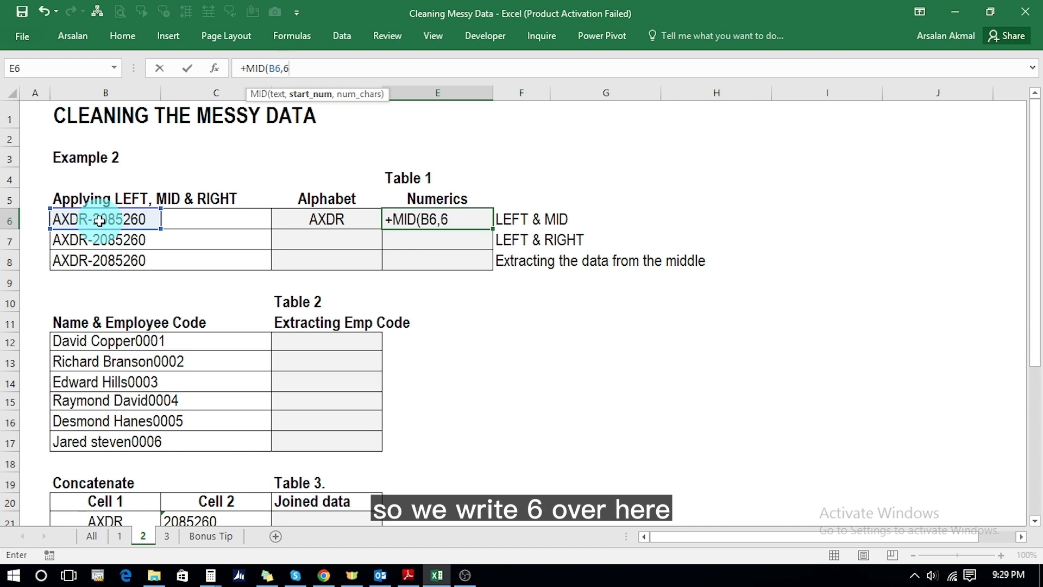
text(,)
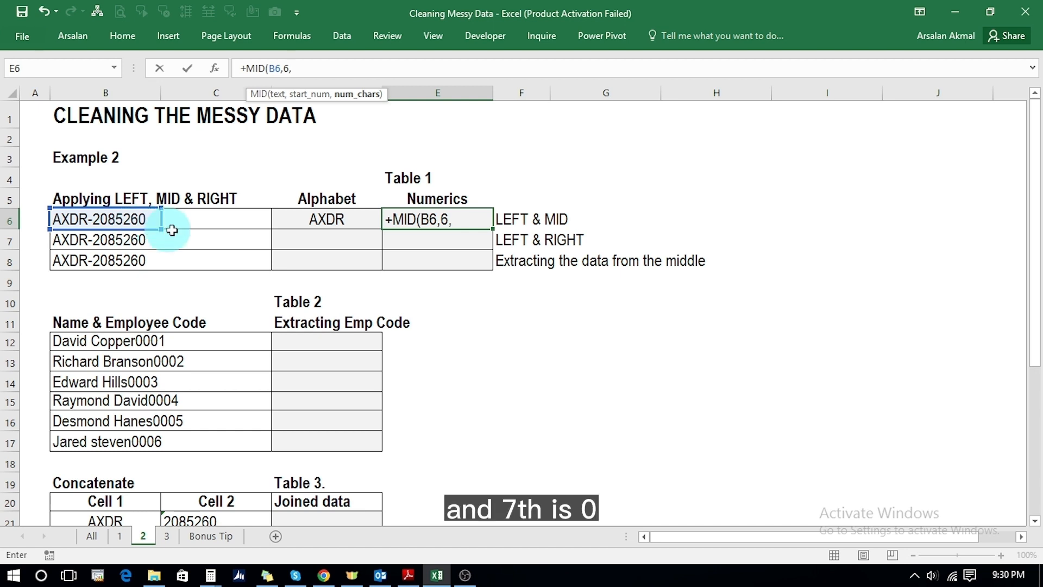
text())
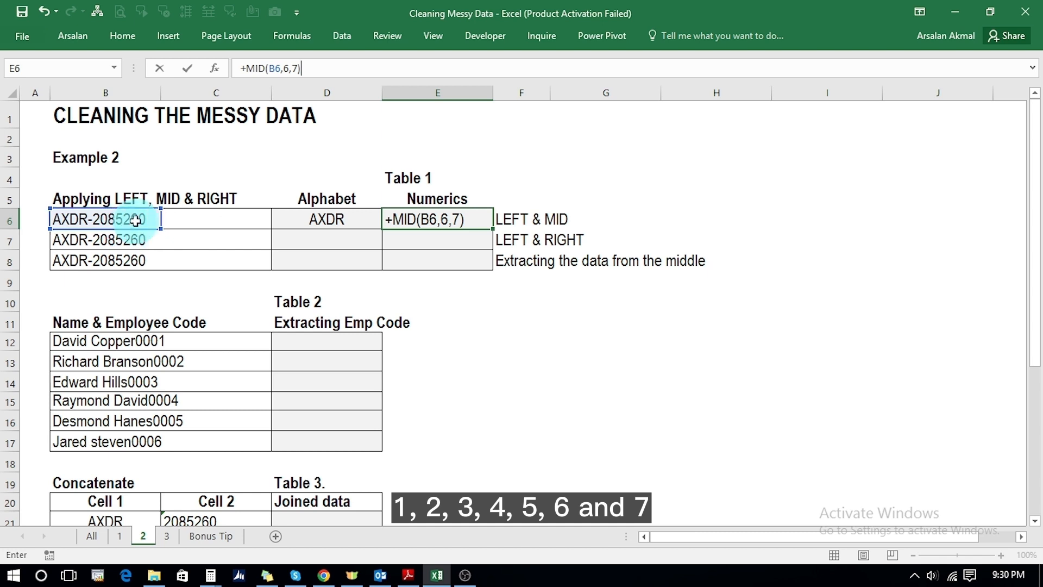
key(Return)
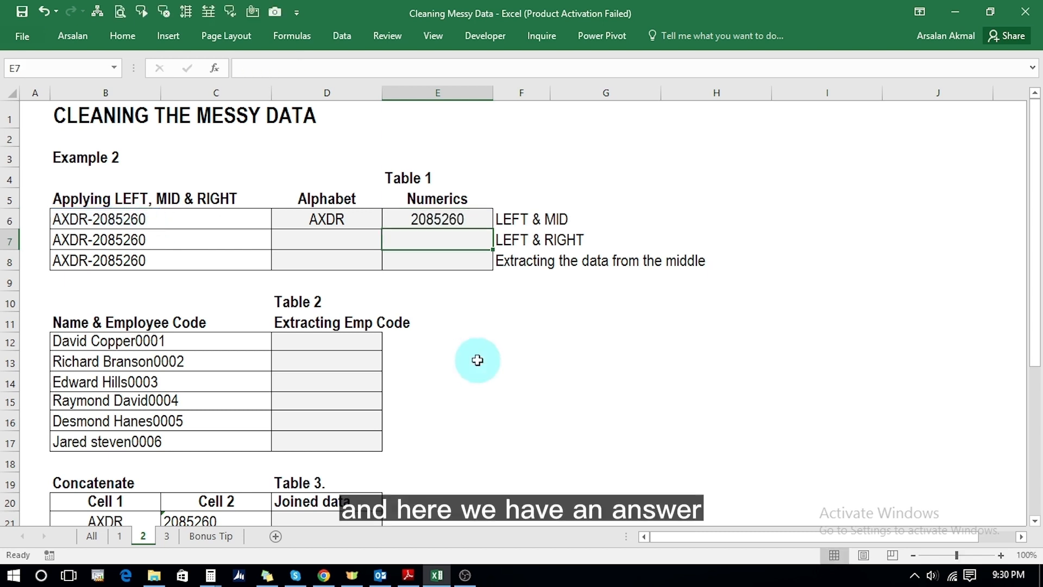
- Enter the formula =LEFT(B7,4) in D7 to extract the alphabetic part of the code in B7
key(Up)
key(Left)
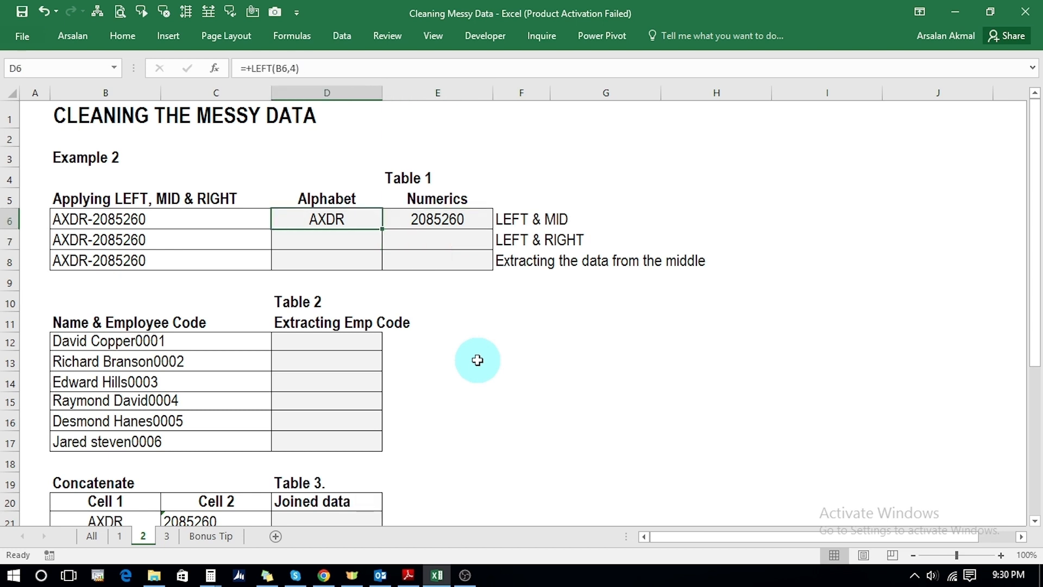
click(344, 244)
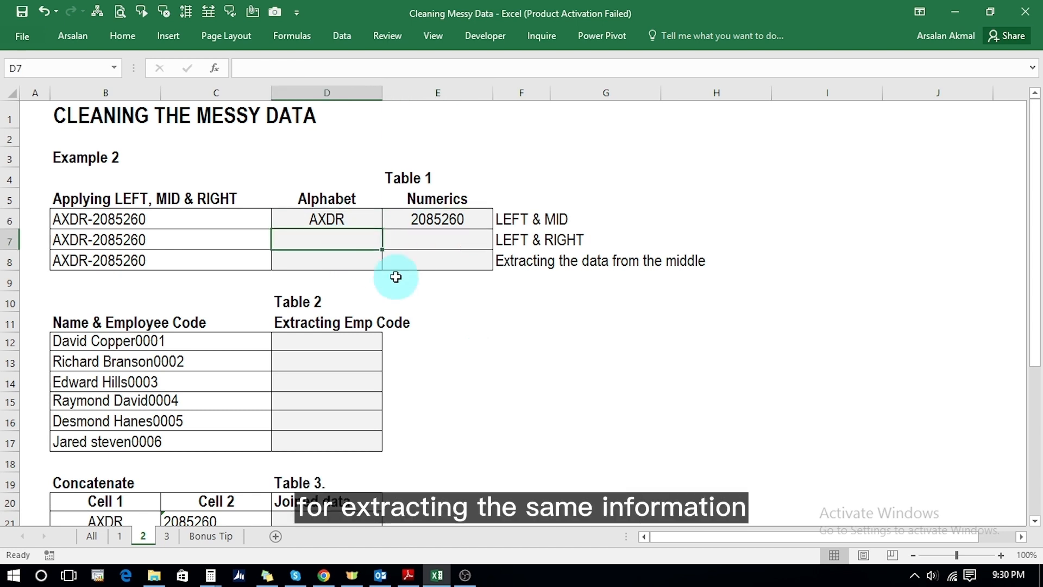
text(=)
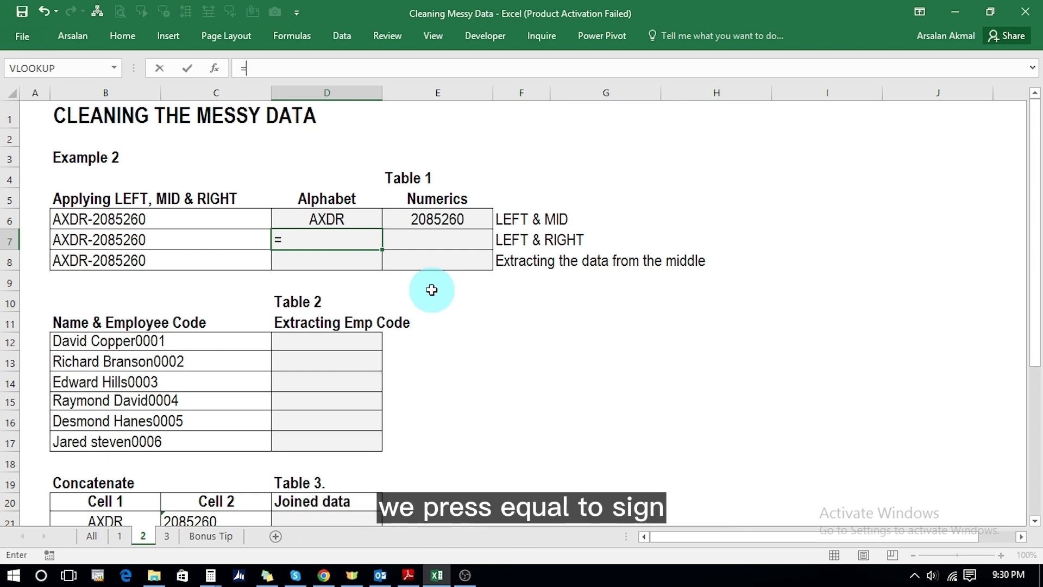
text(left)
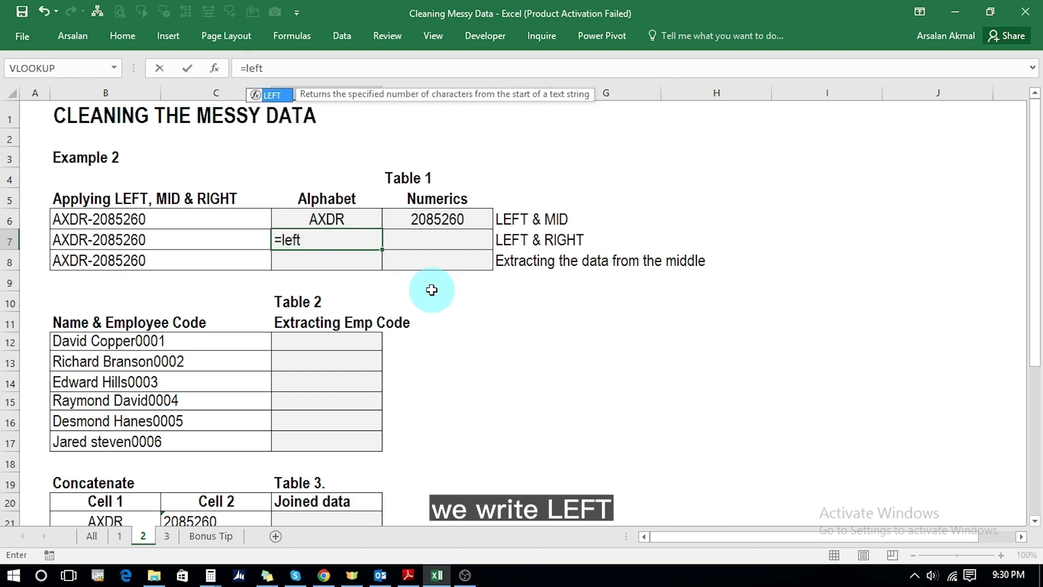
key(Tab)
click(65, 241)
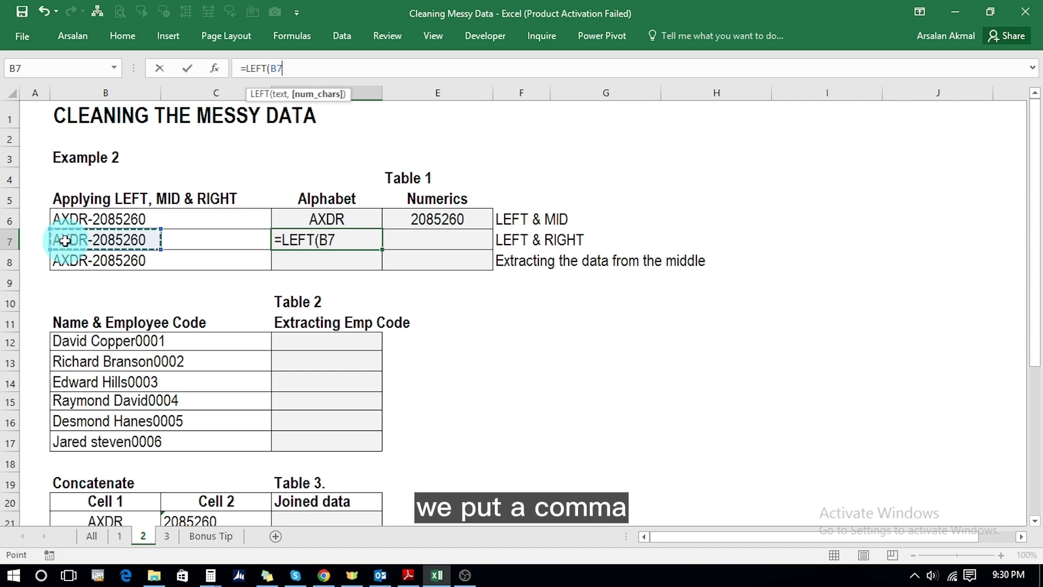
text(,)
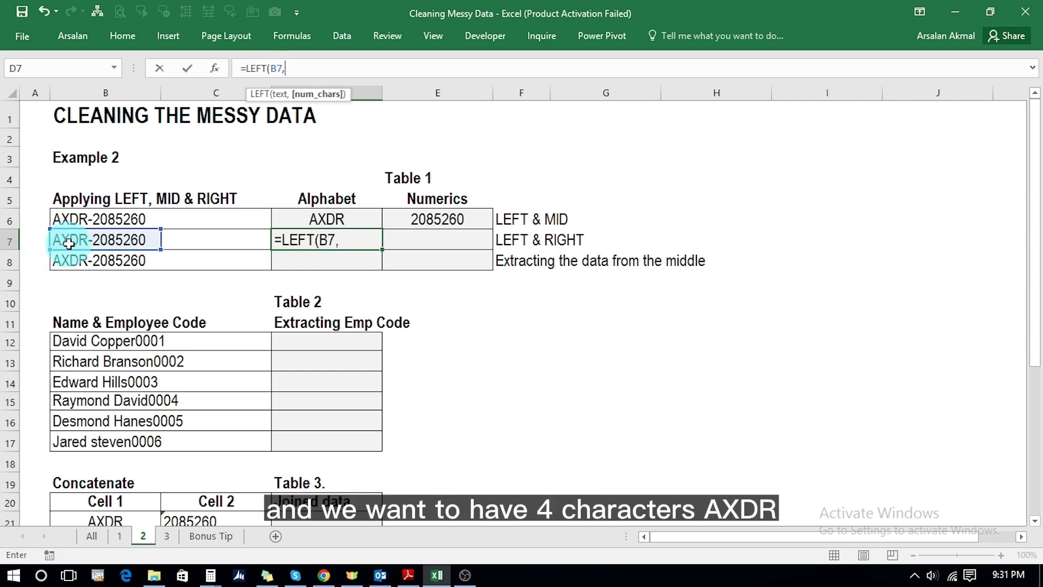
text(4)
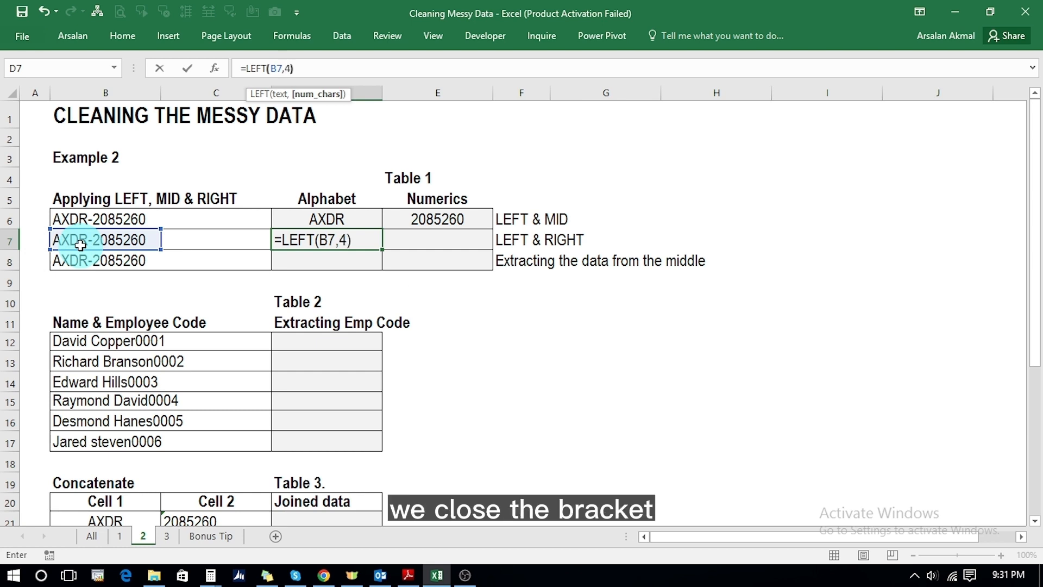
text())
key(Return)
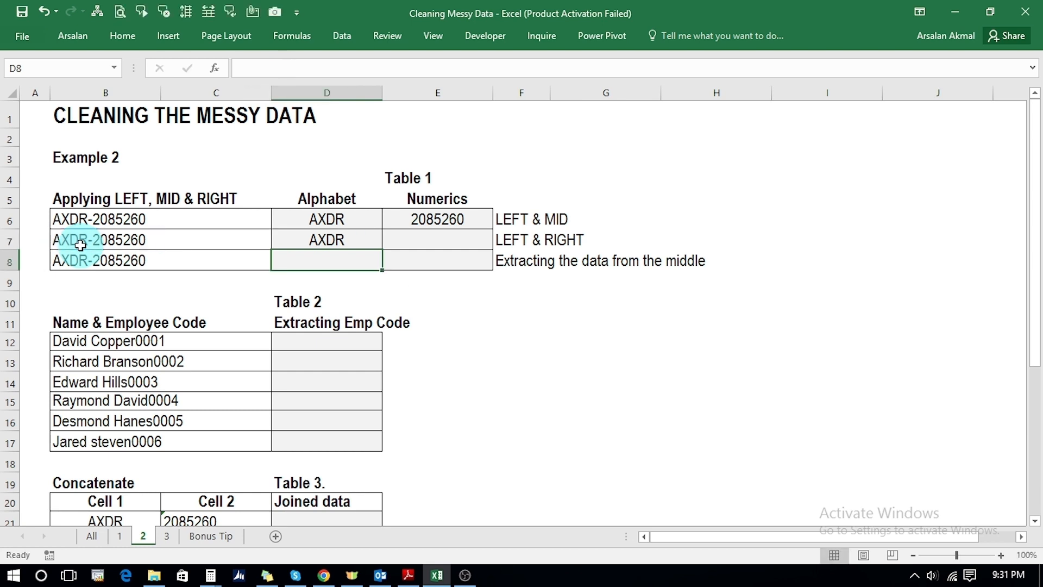
- Enter the formula +RIGHT(B7,7) in E7 to extract the numeric part of the code in B7
key(Up)
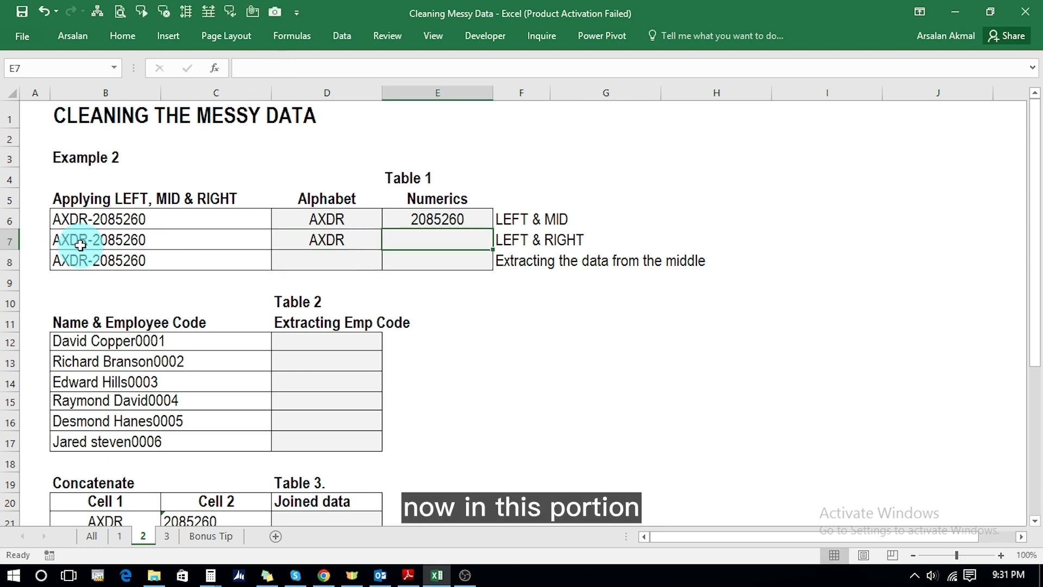
click(413, 229)
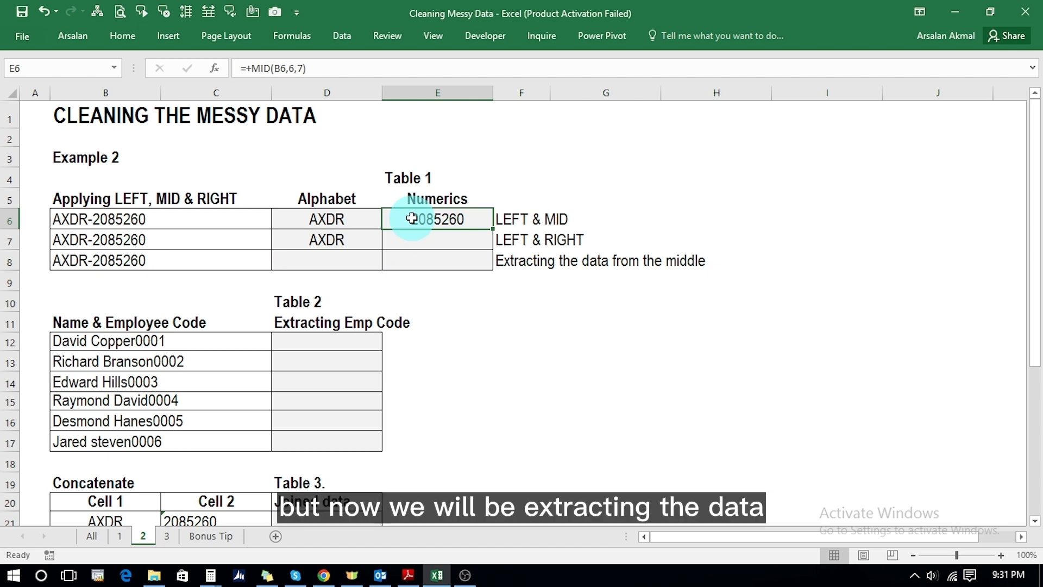
click(411, 242)
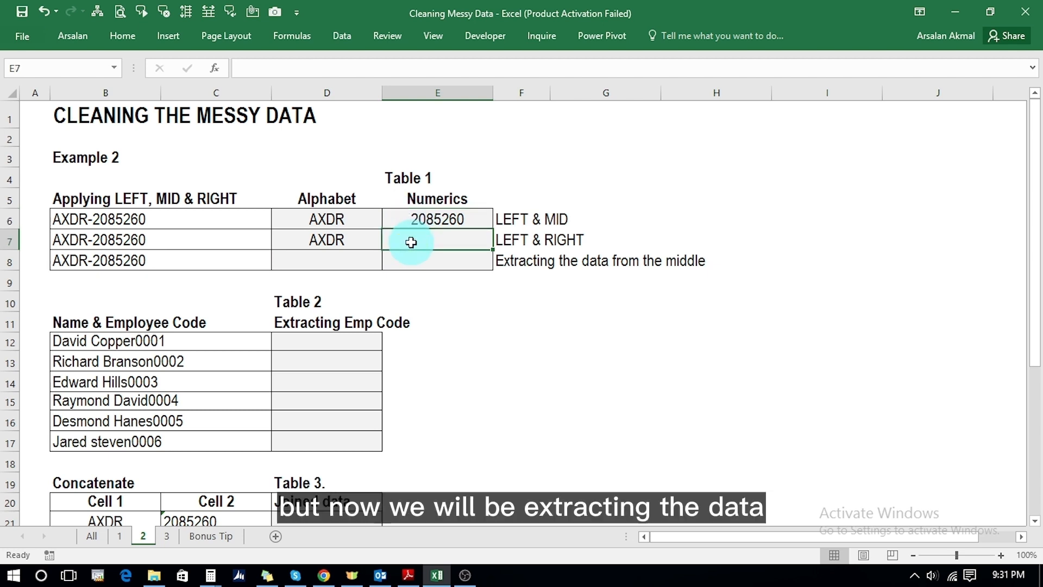
text(+ri)
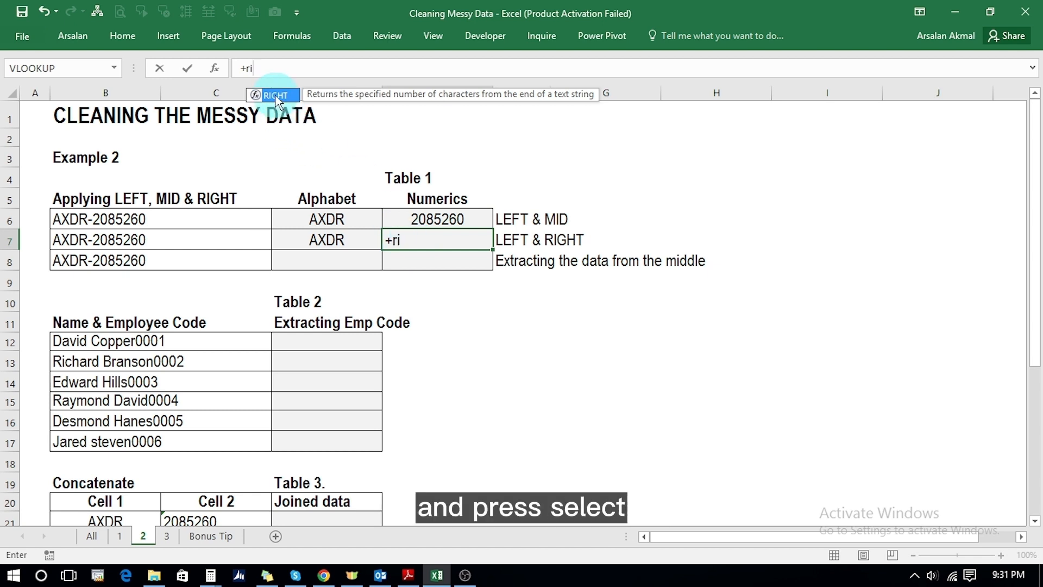
double_click(275, 97)
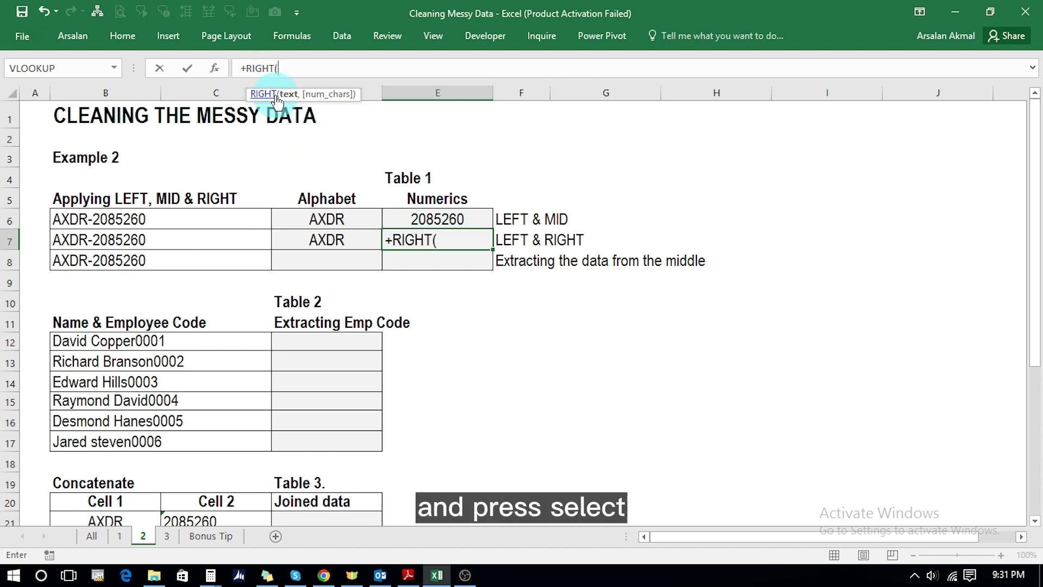
click(179, 239)
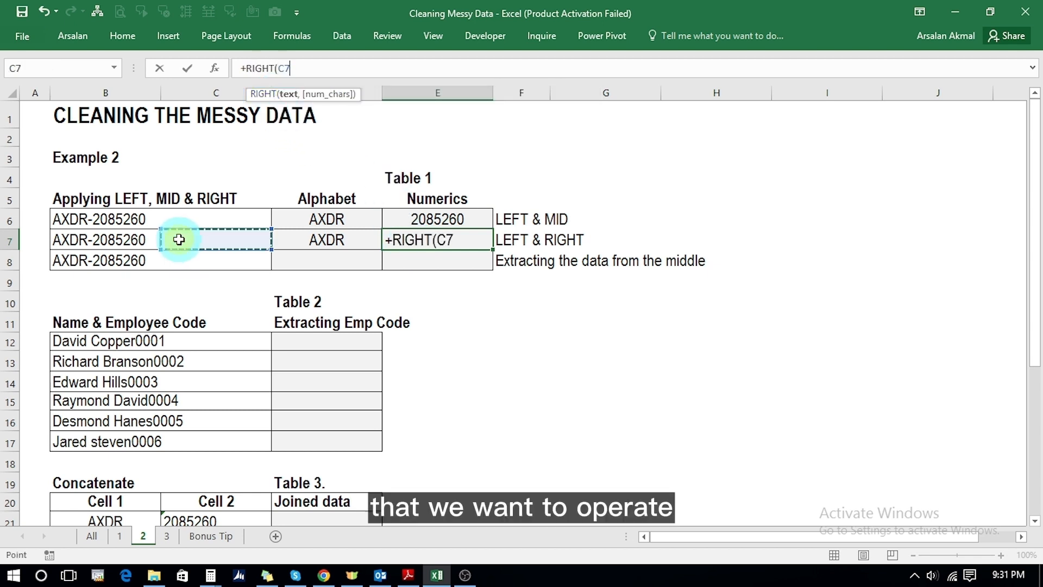
key(Left)
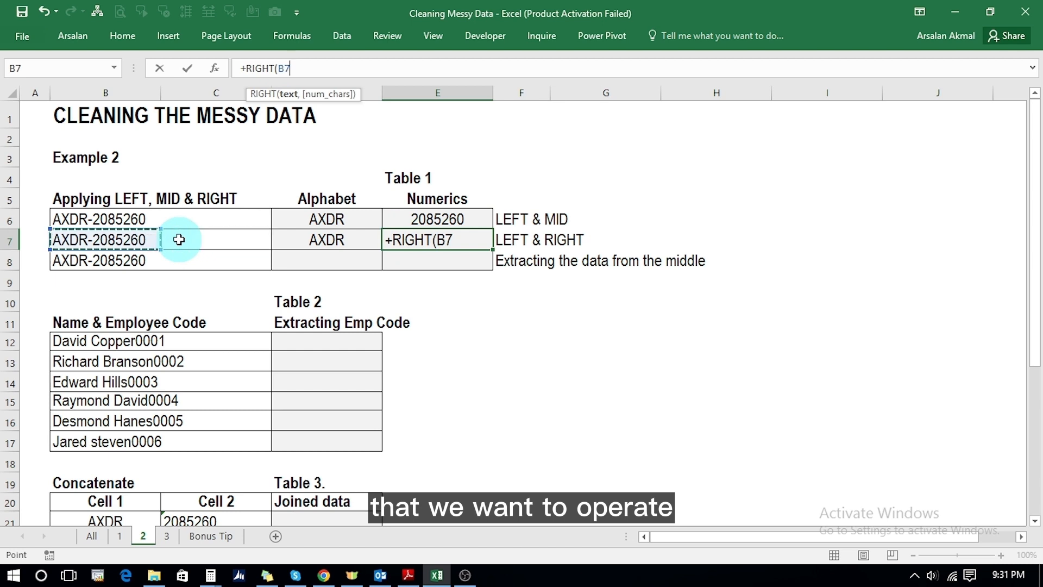
text(,7)
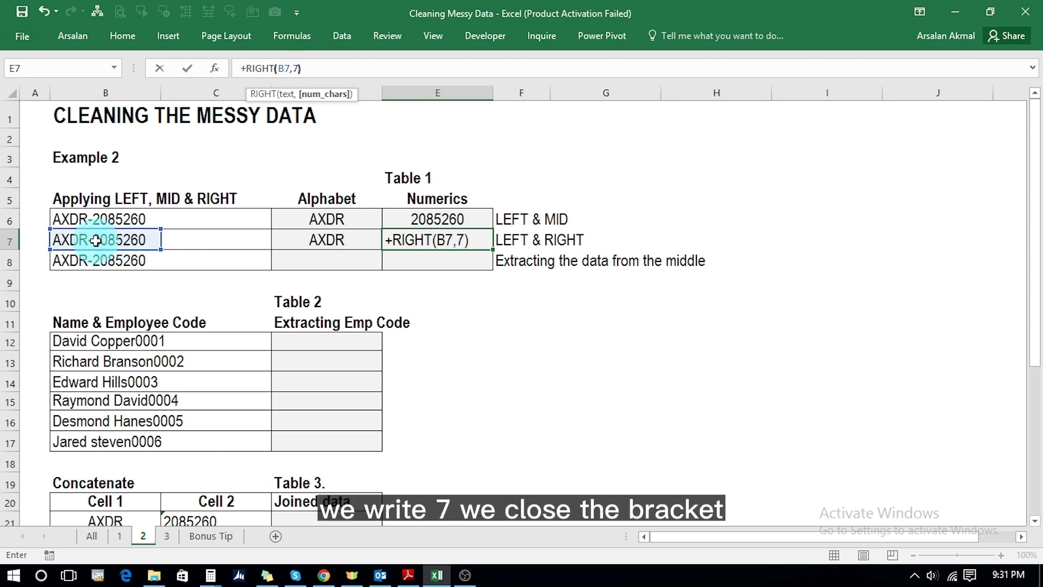
key(Return)
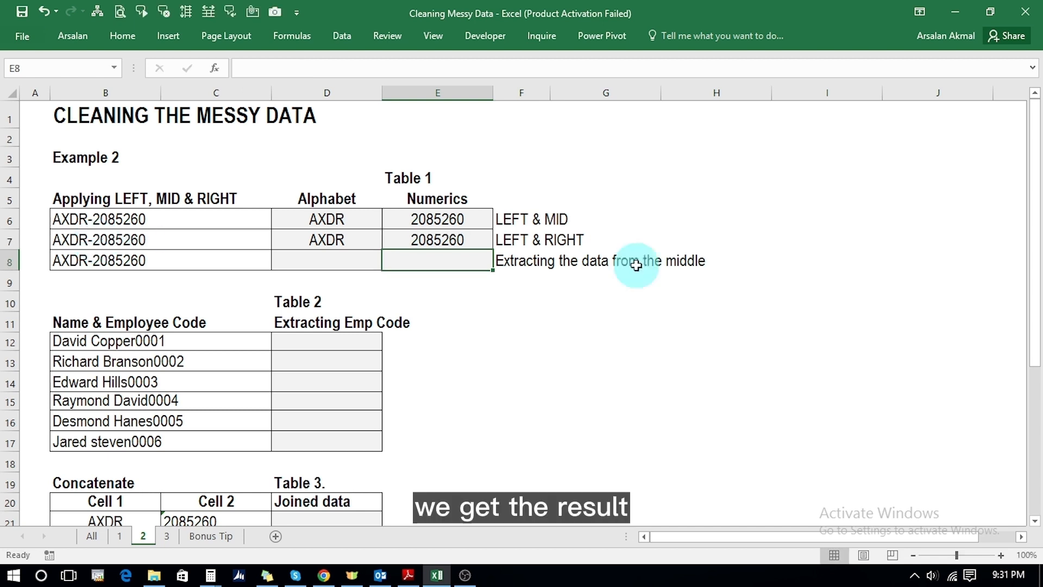
key(Up)
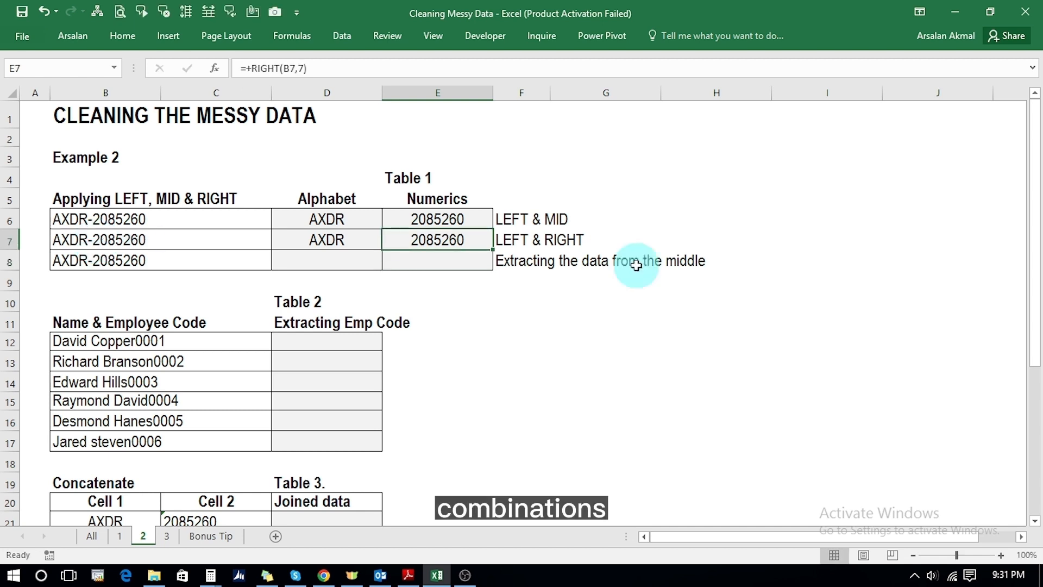
key(Up)
key(Right)
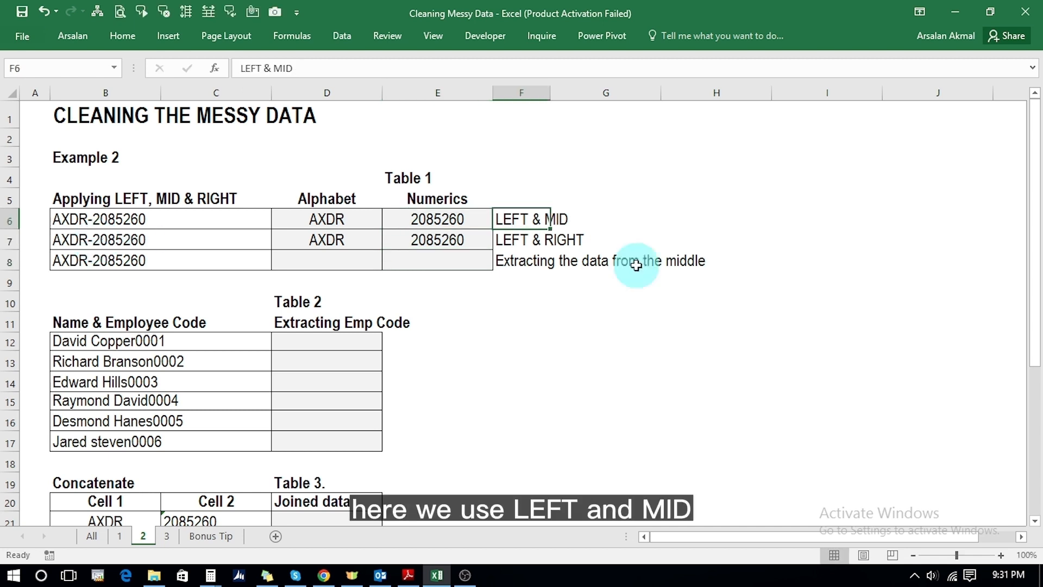
key(Down)
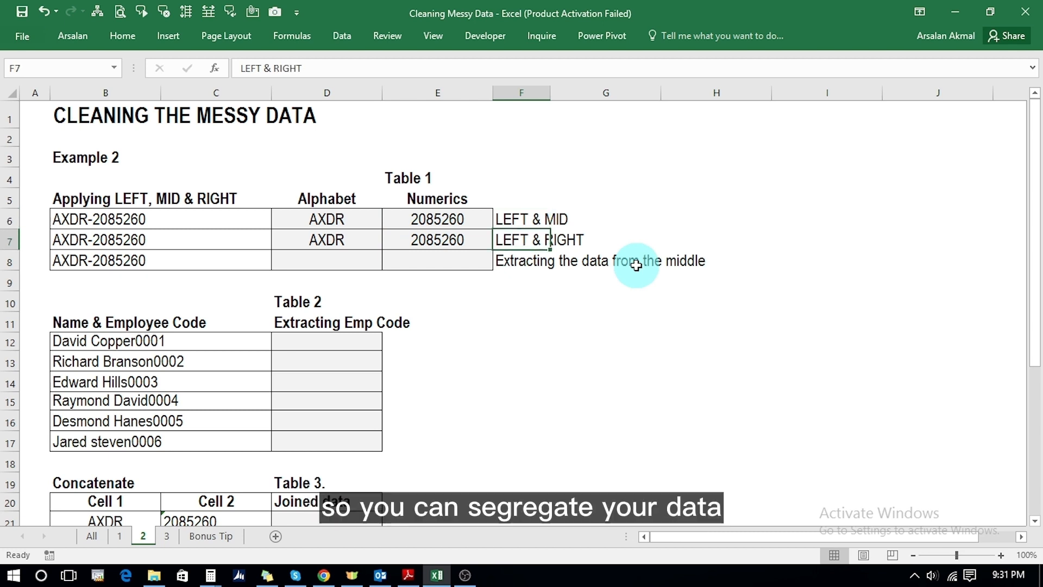
key(Left)
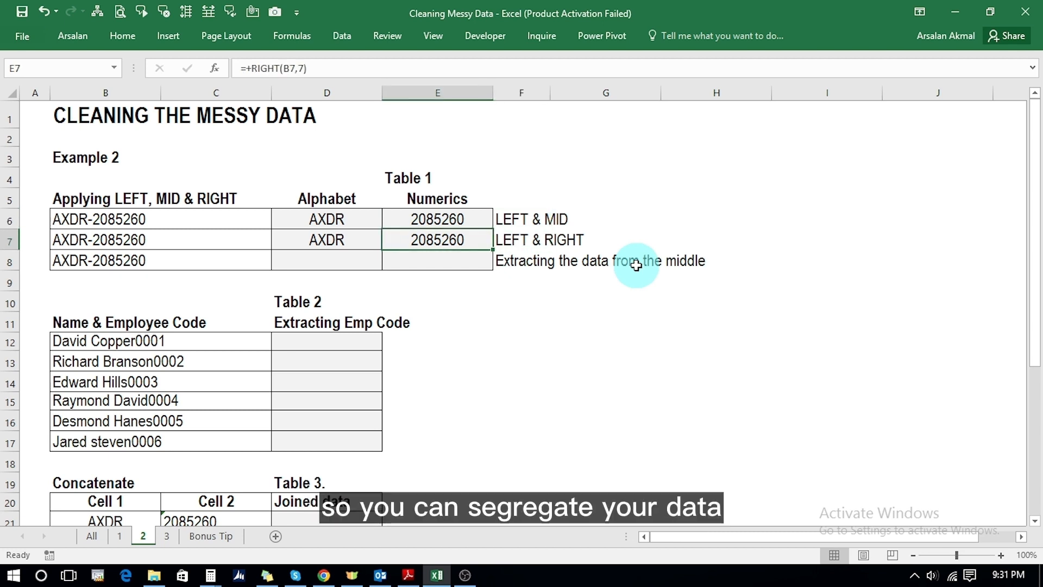
key(Down)
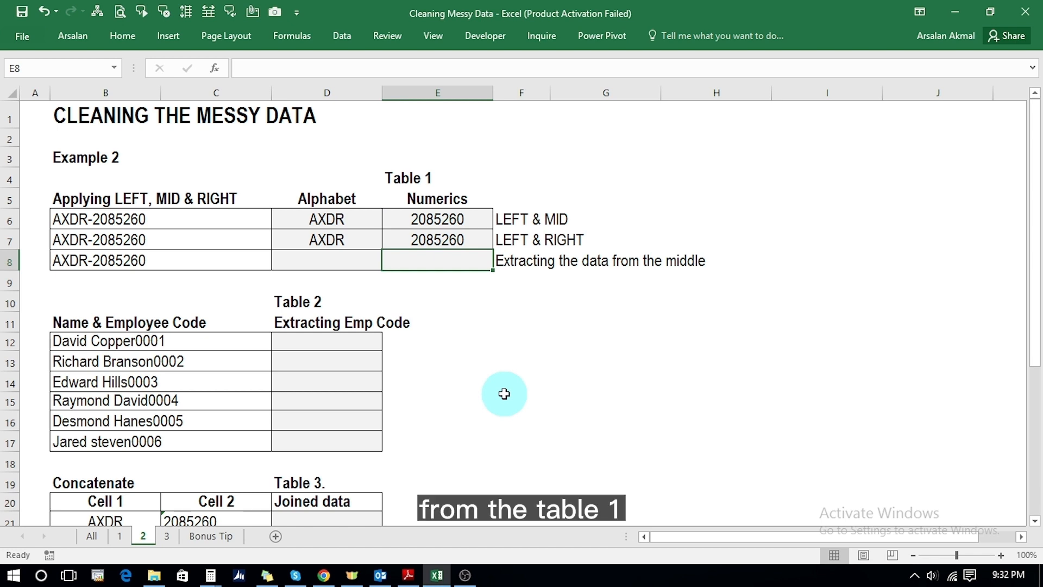
- Enter the formula +MID(B8,6,3) in E8 to extract three digits from the middle of the code in B8
click(93, 260)
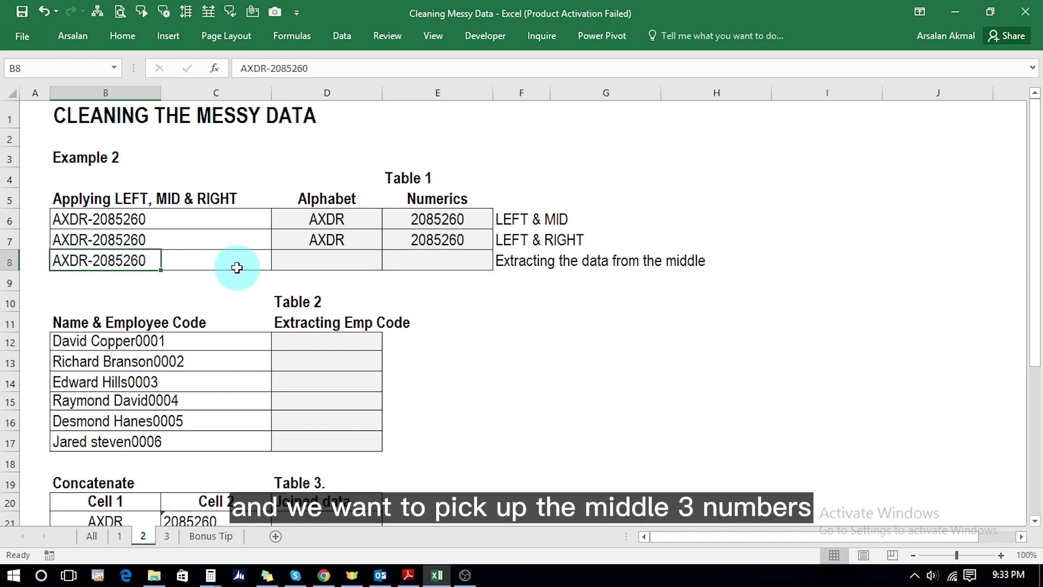
click(400, 259)
text(+mi)
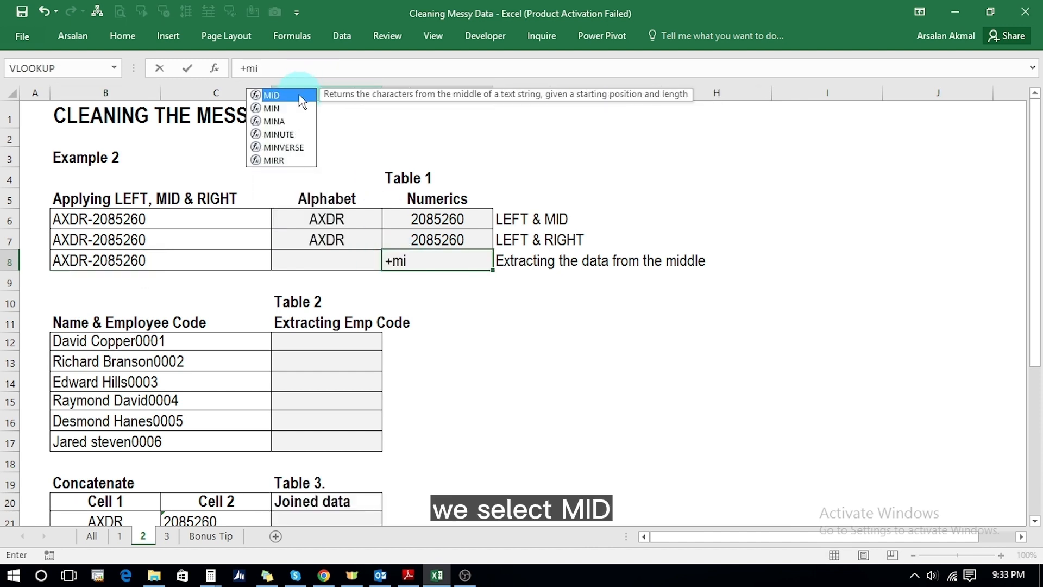
double_click(302, 99)
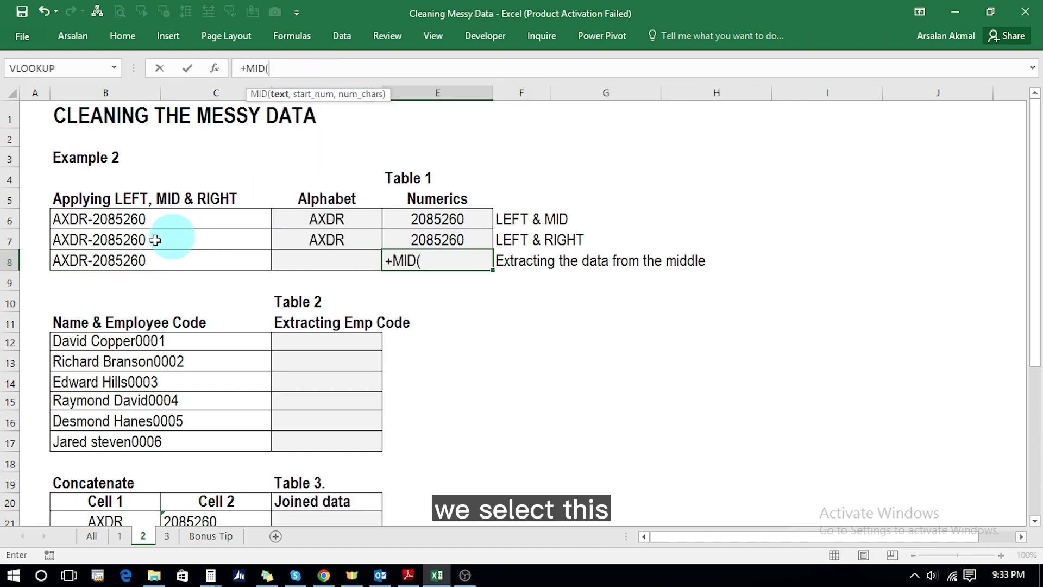
click(91, 261)
text(,)
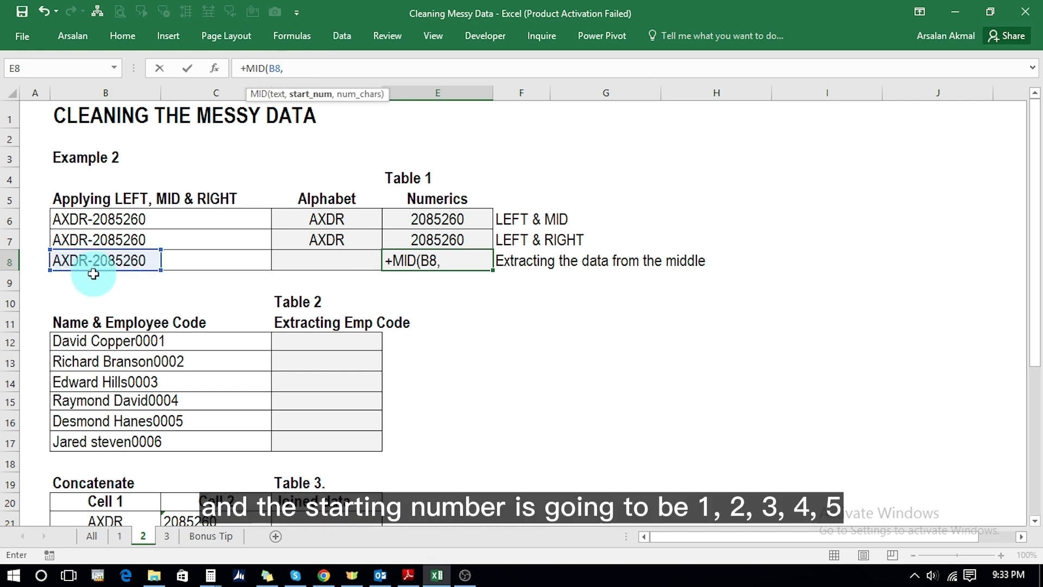
text(6)
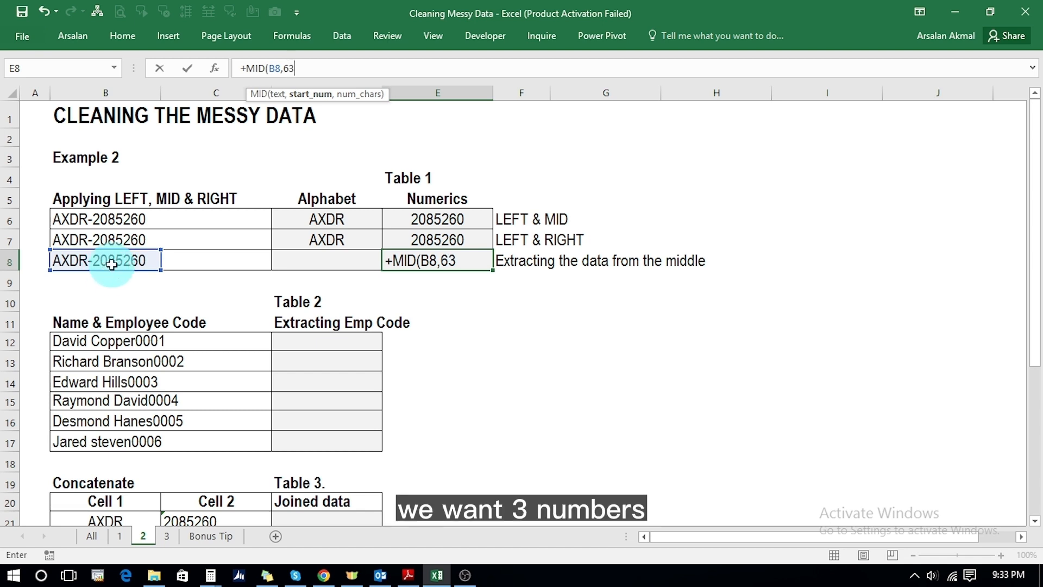
text(,)
text(3))
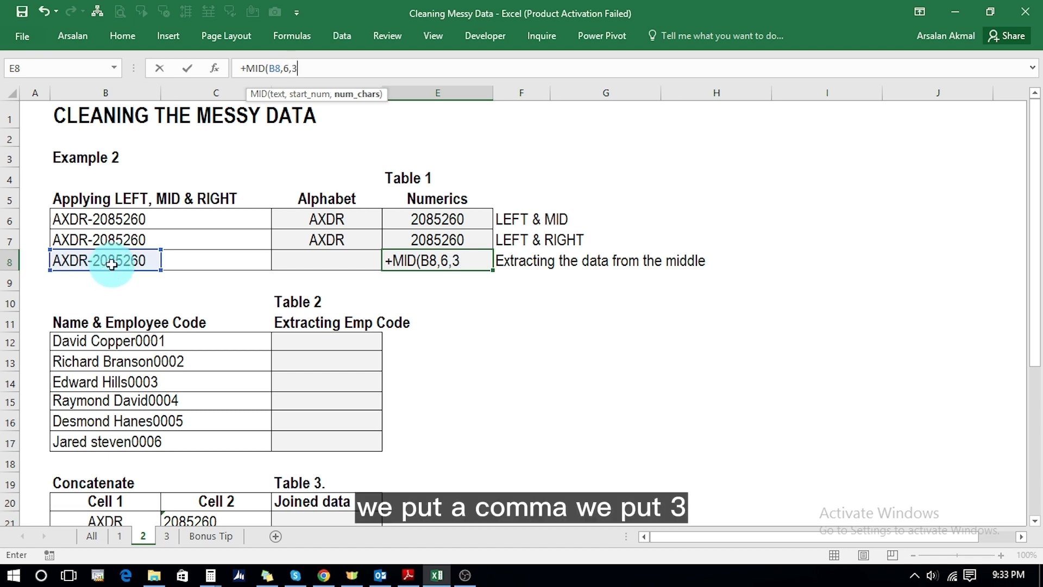
key(Return)
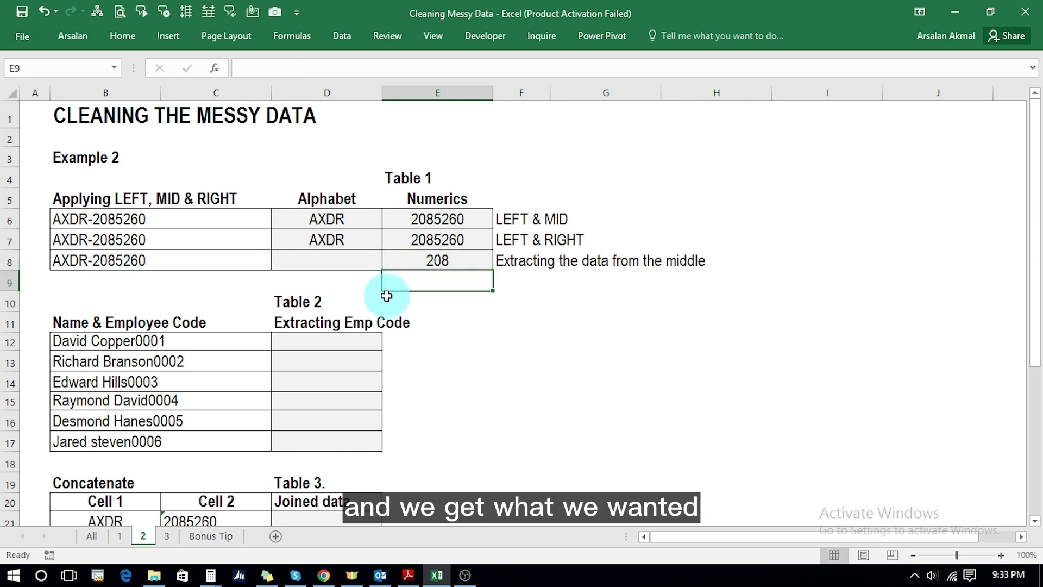
- Examine the Name & Employee Code entries of Table 2 to see where the employee code sits in each text
click(294, 340)
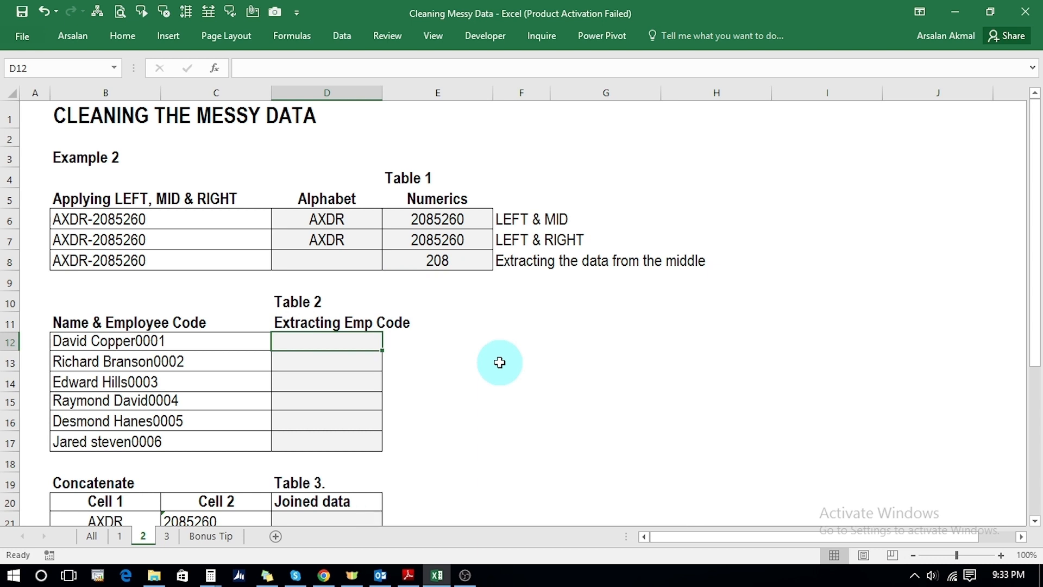
key(Left)
key(Left)
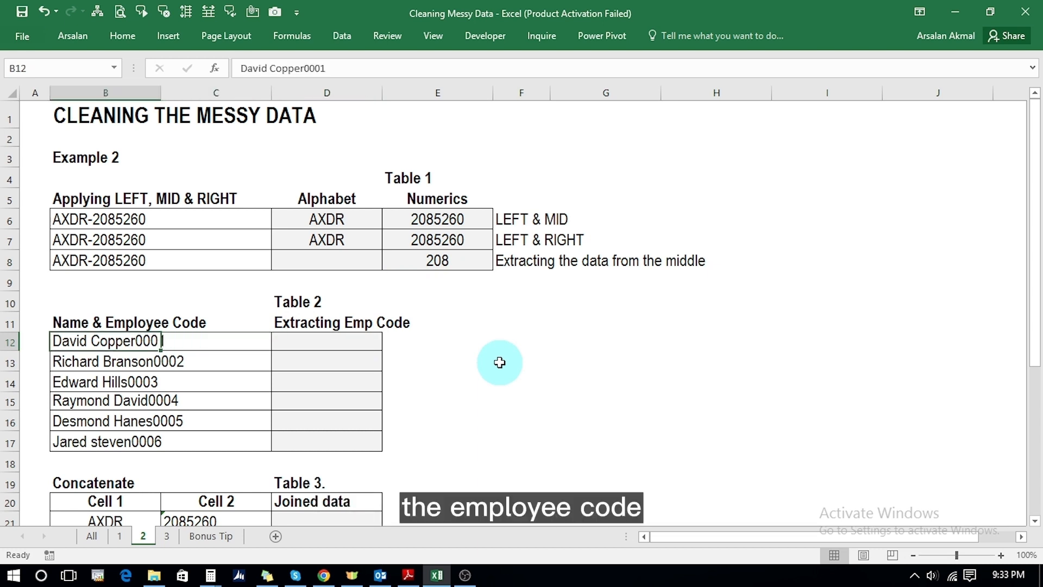
key(Down)
key(Down)
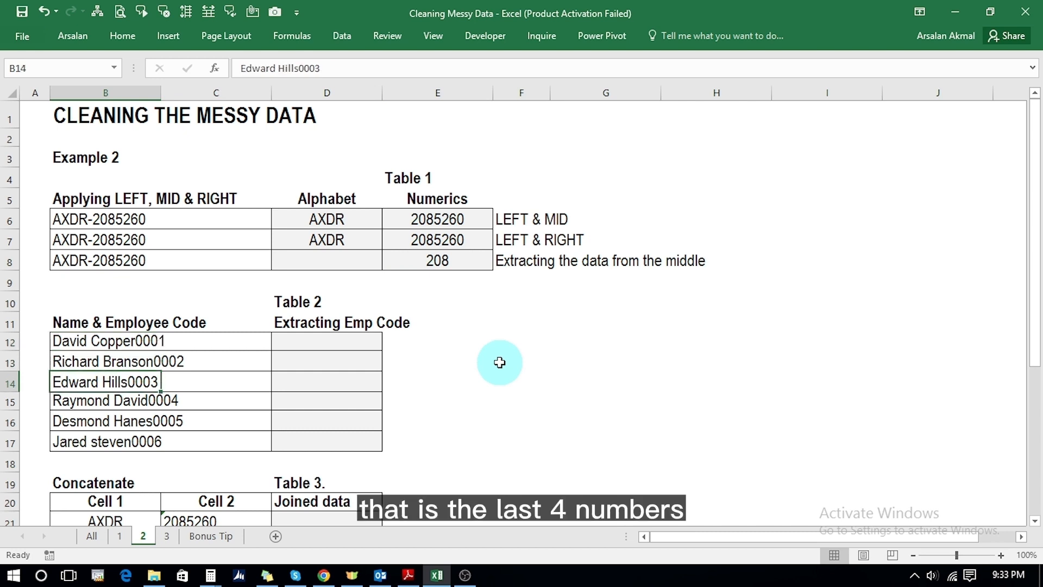
key(Up)
key(Up)
key(Up)
key(Down)
key(Right)
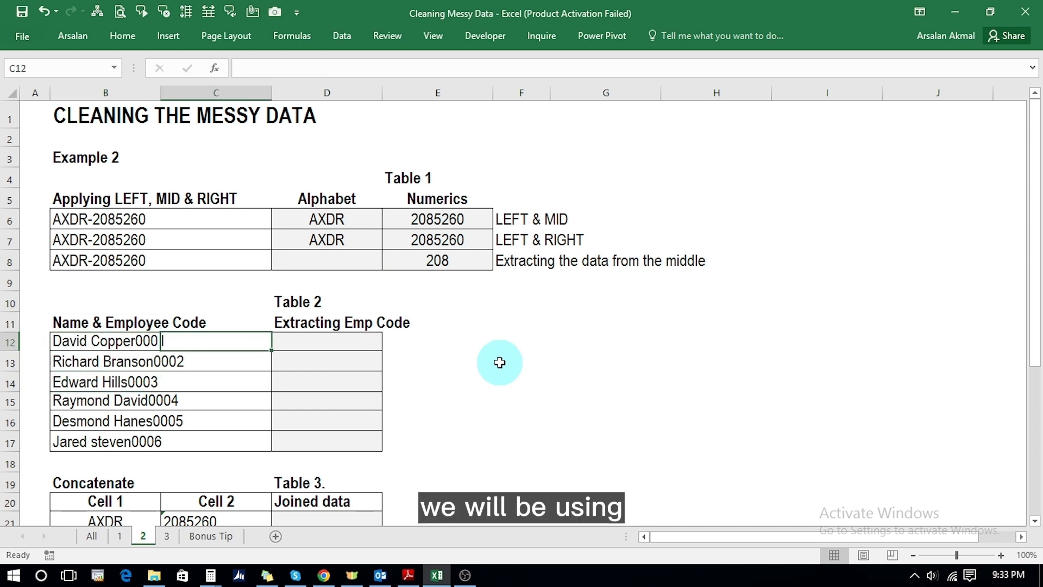
- Enter the formula +RIGHT(B12,4) in D12 to extract the employee code from B12
key(Right)
text(+ri)
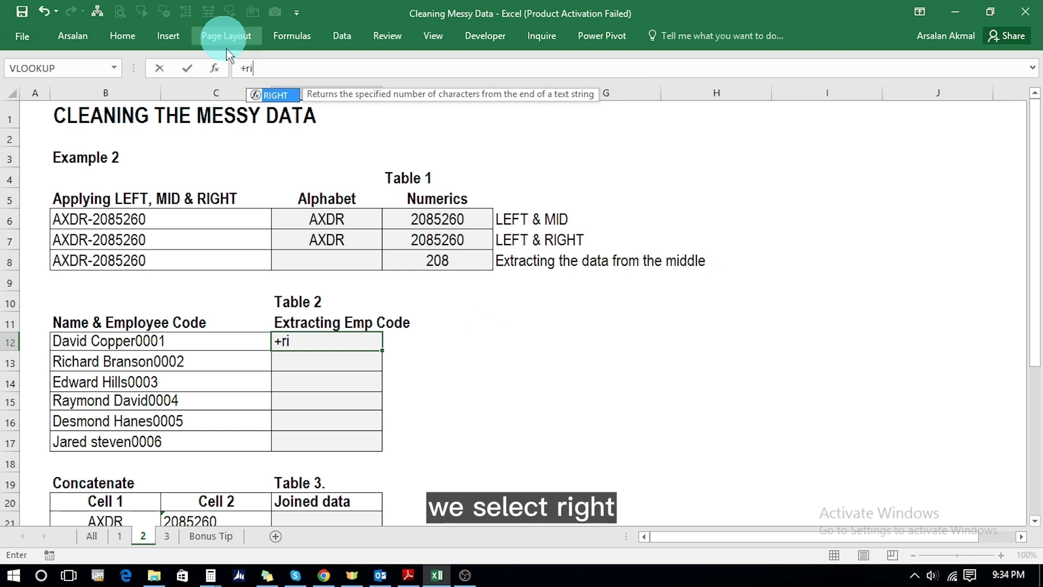
double_click(282, 102)
click(65, 338)
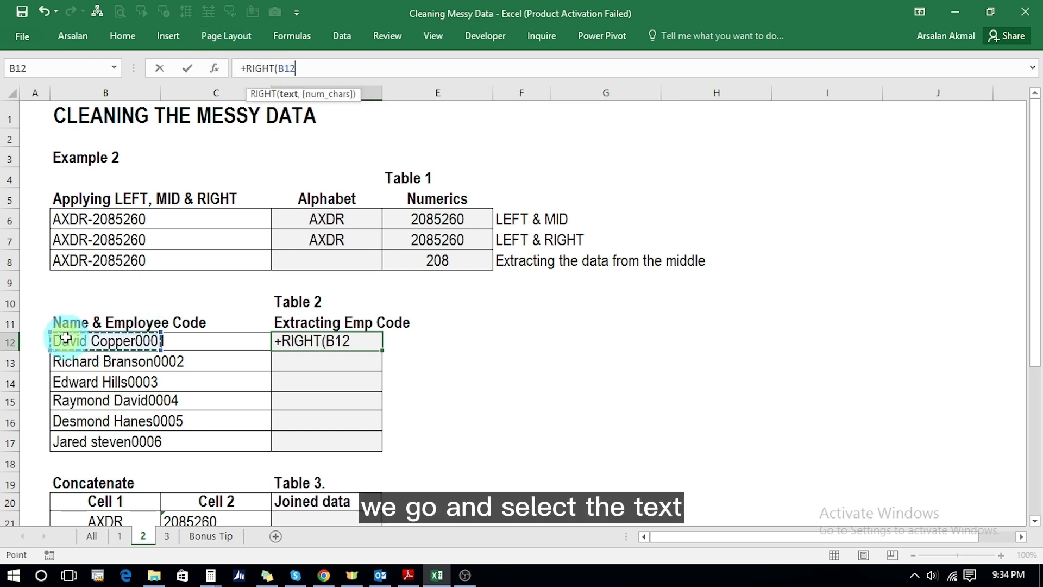
text(,4)
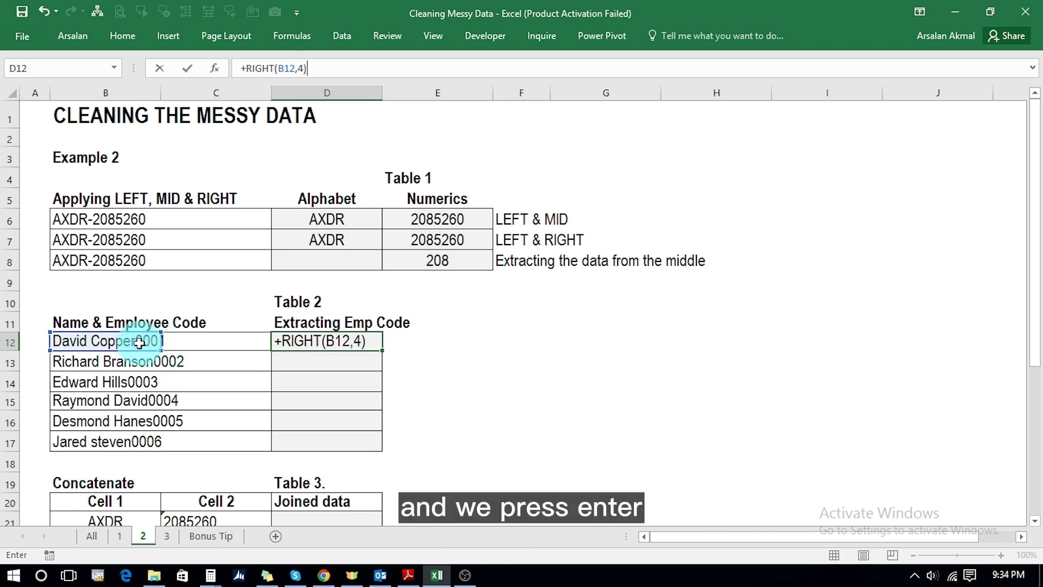
key(Return)
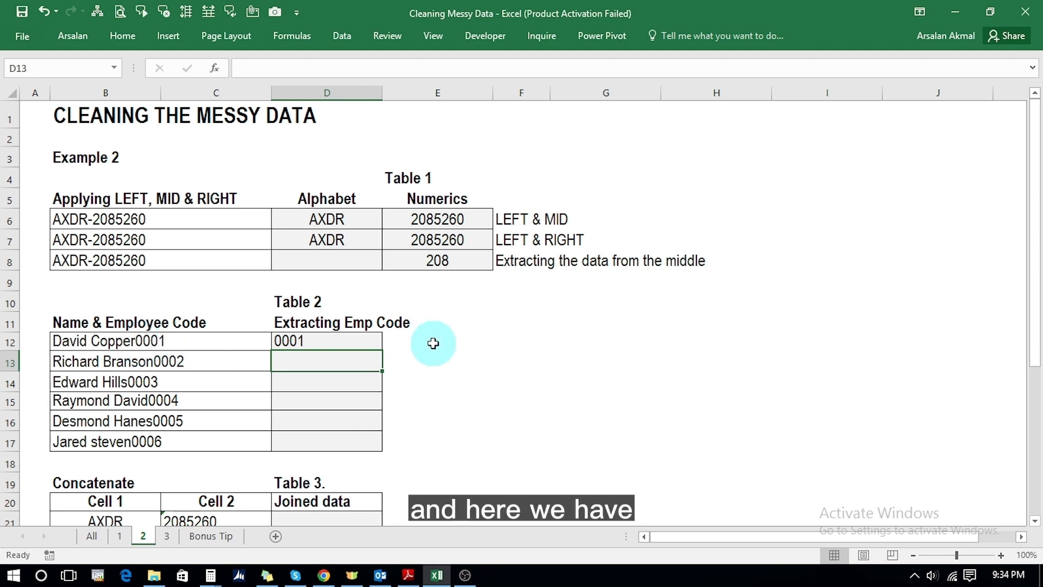
- Copy the RIGHT formula from D12 down through D17 to extract the remaining employee codes
key(Up)
key(ctrl+c)
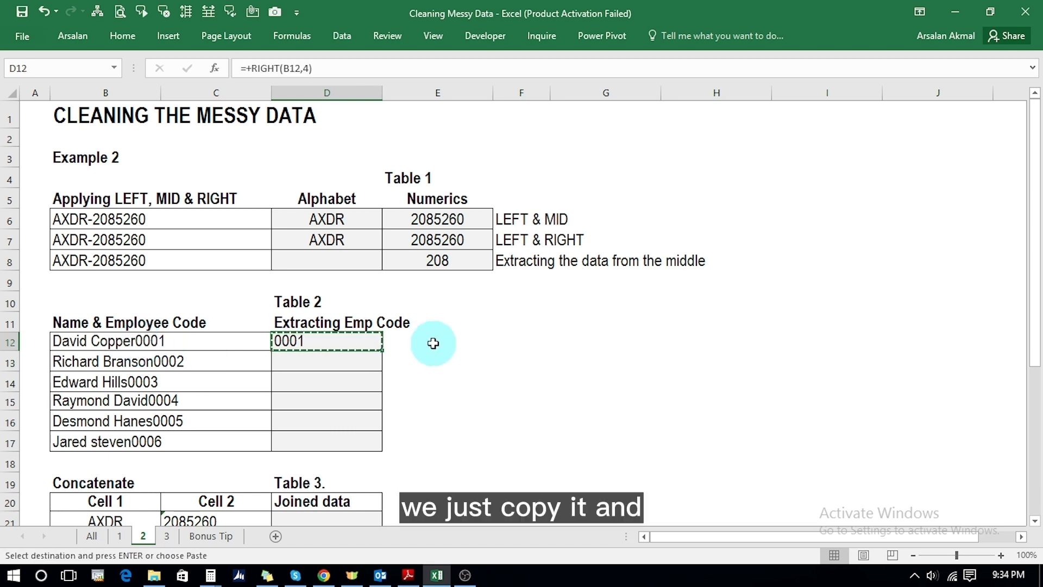
key(shift+Down)
key(shift+Down)
key(shift+Down)
key(shift+Down)
key(shift+Down)
key(Return)
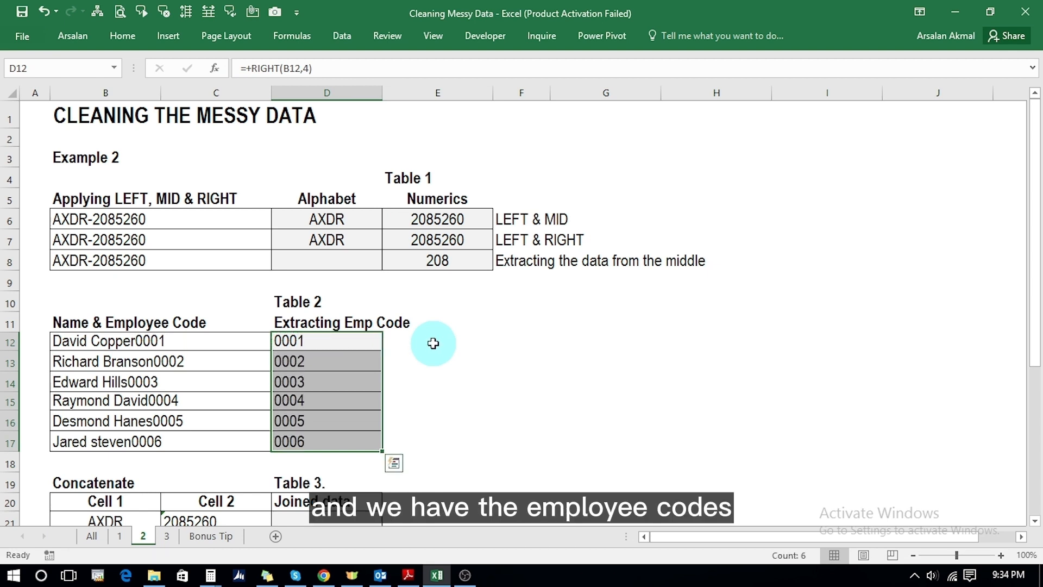
- Examine the Concatenate section in Table 3, including its two source columns and the Joined data column
key(Down)
key(Down)
key(Down)
key(Down)
key(Down)
key(Down)
key(Down)
key(Down)
key(Down)
key(Down)
key(Down)
key(Down)
key(Down)
key(Up)
key(Up)
key(Up)
key(Up)
key(Up)
key(Up)
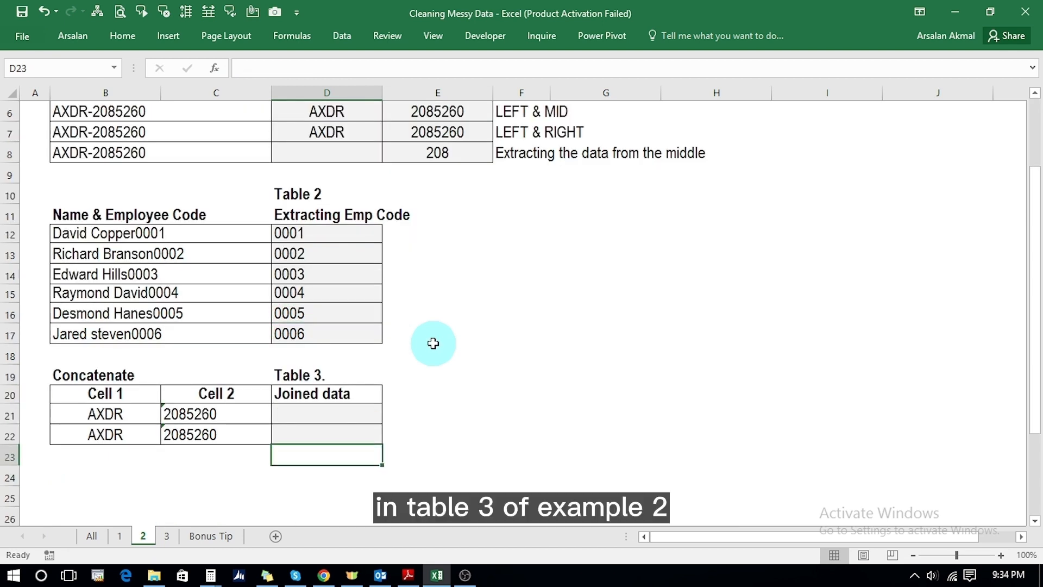
key(Up)
key(Up)
key(Up)
key(Up)
key(Up)
key(Up)
key(Up)
key(Up)
key(Down)
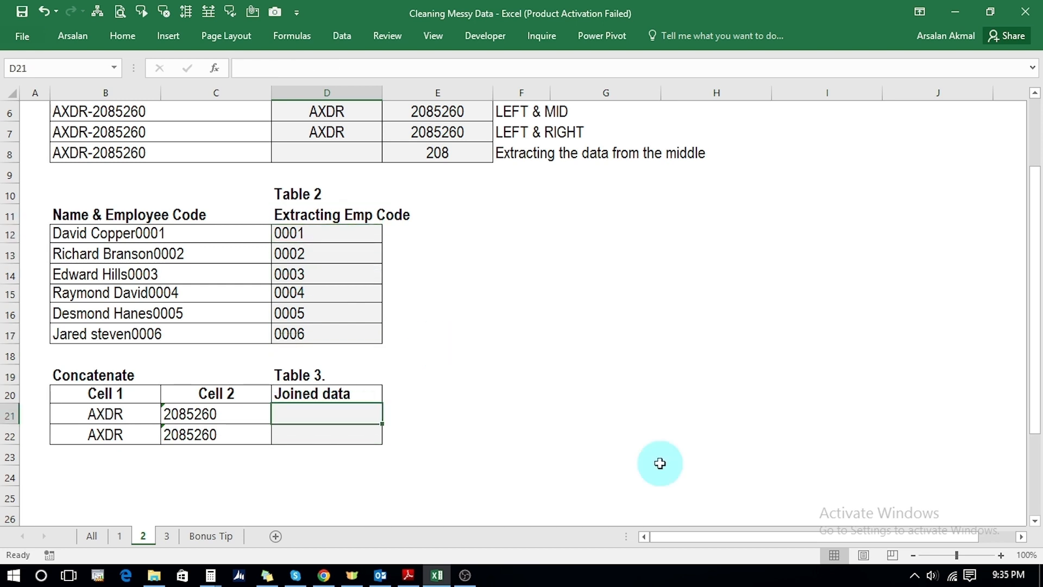
key(Right)
key(Right)
key(Left)
key(Left)
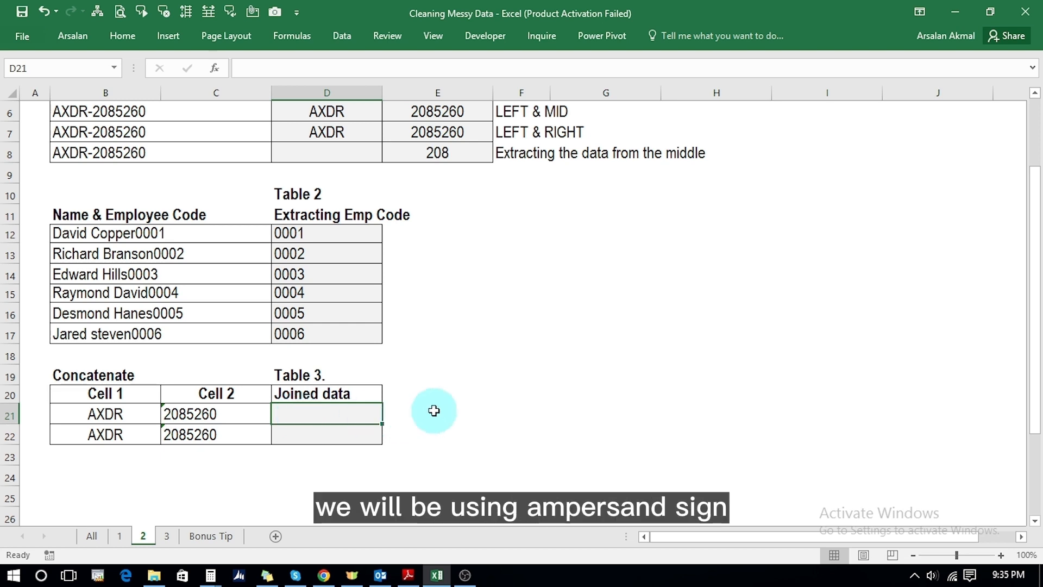
- Enter the formula =B21&""&C21 in D21 to join the two cells without a separator
text(=)
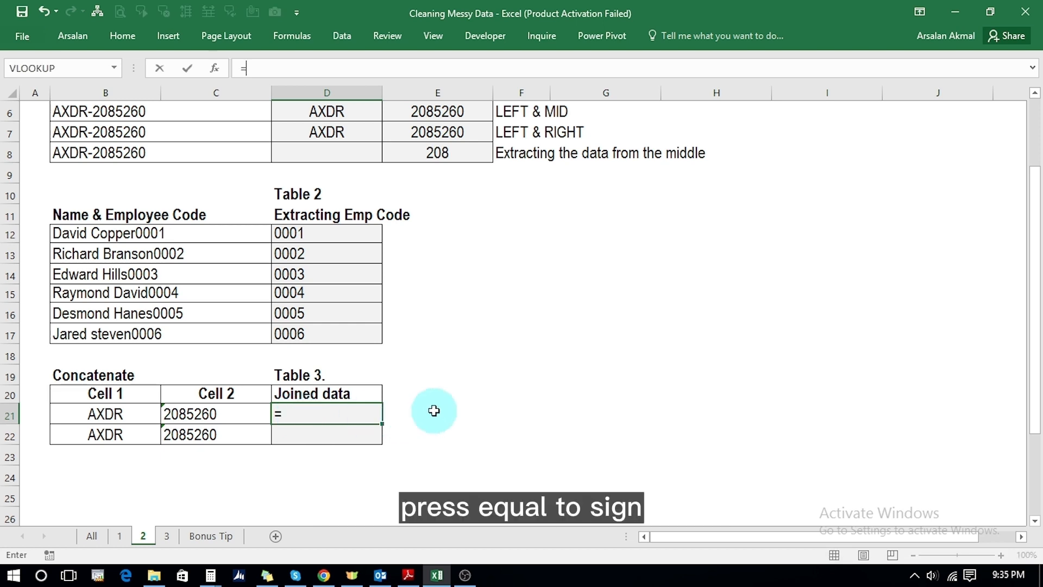
click(111, 415)
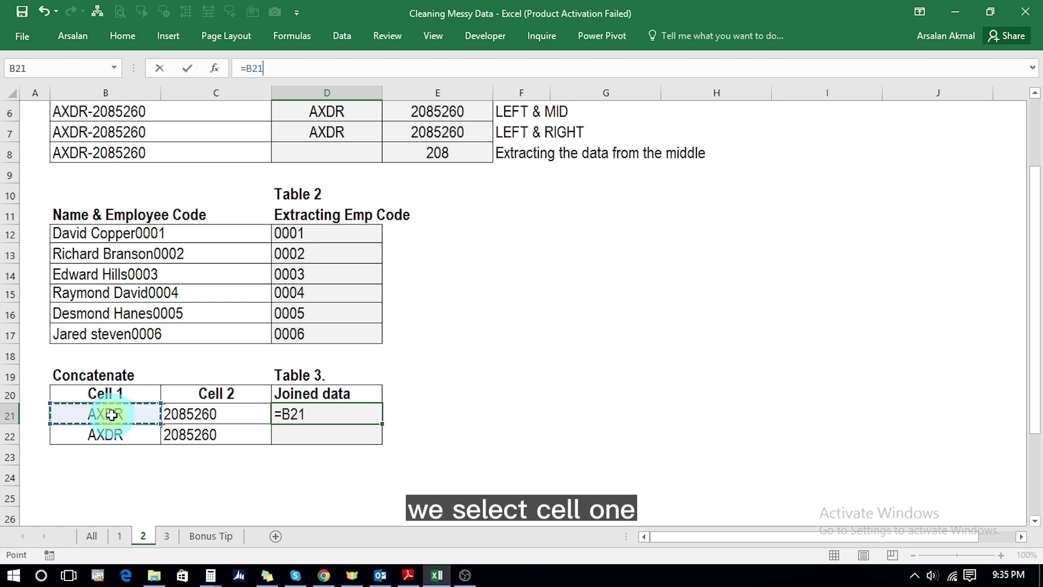
text(&)
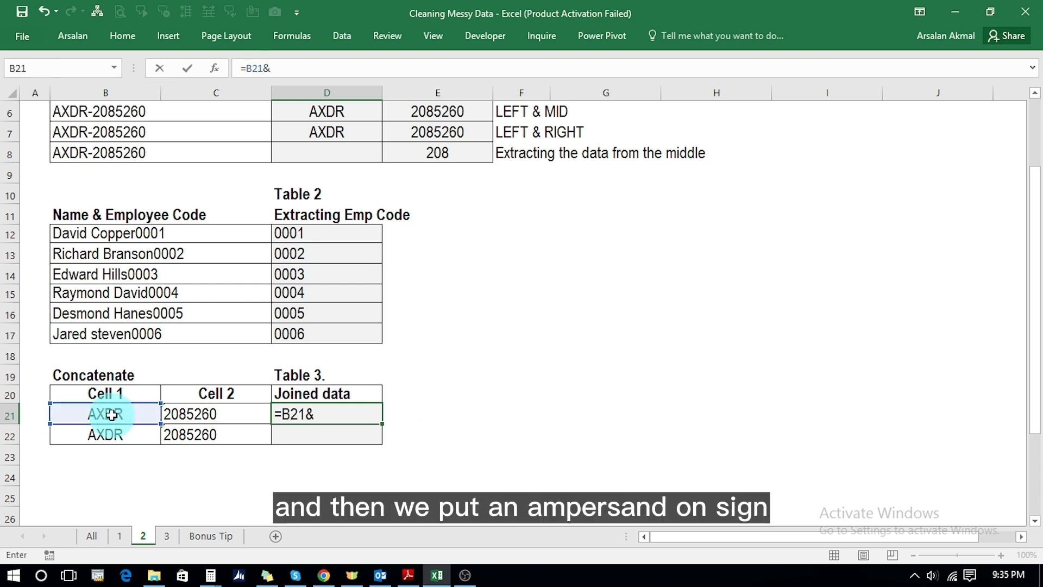
text(""&)
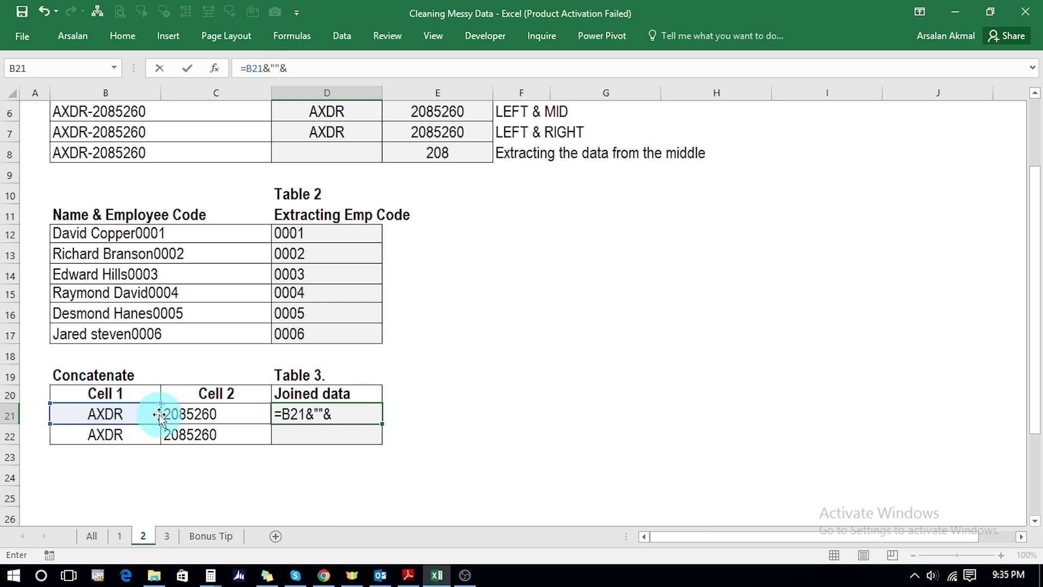
click(179, 414)
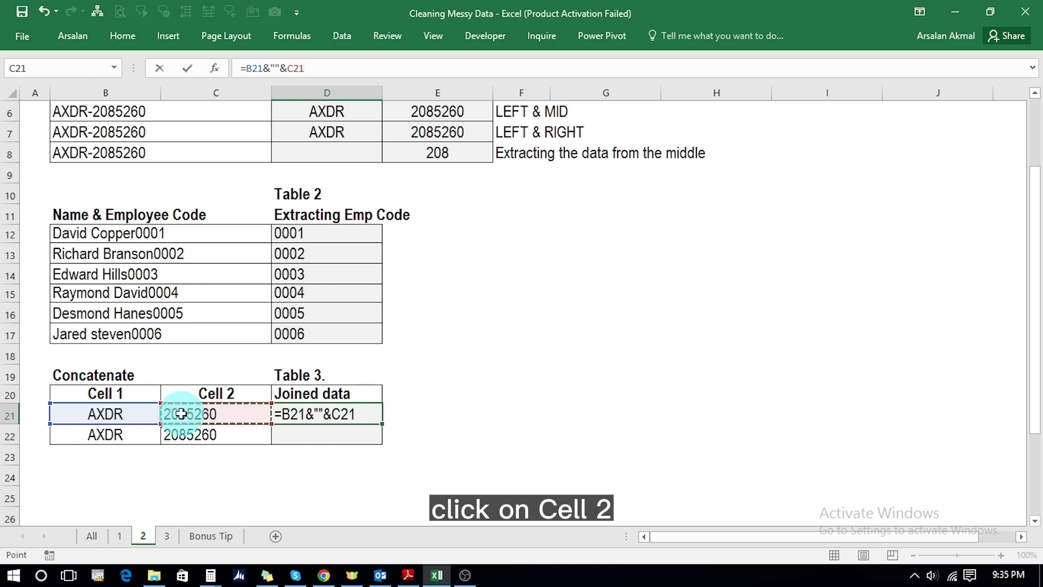
key(Return)
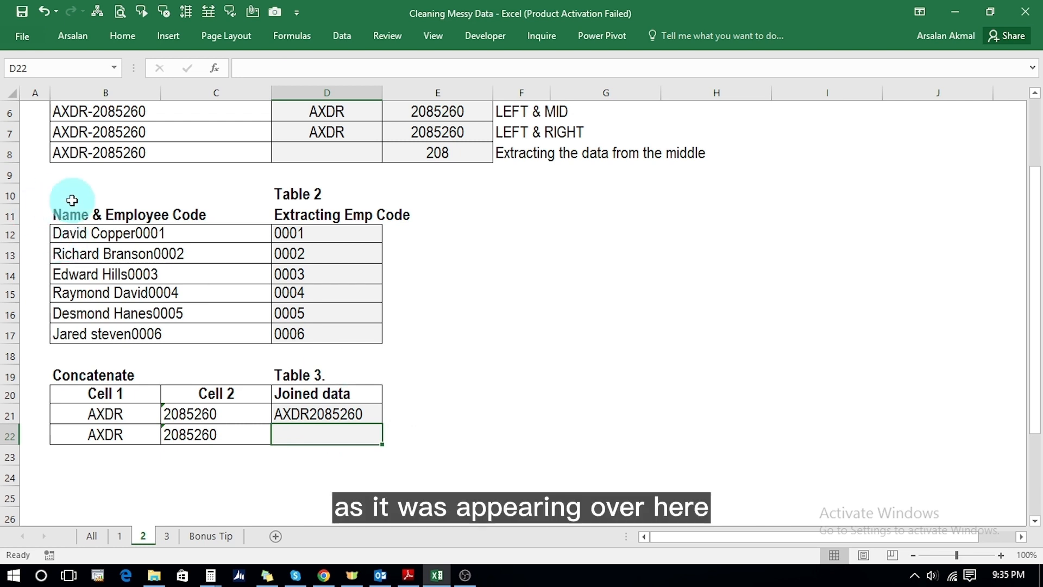
- Enter the formula =B22&"-"&C22 in D22 to join the cells with a hyphen, and compare it with the code in B8
click(74, 151)
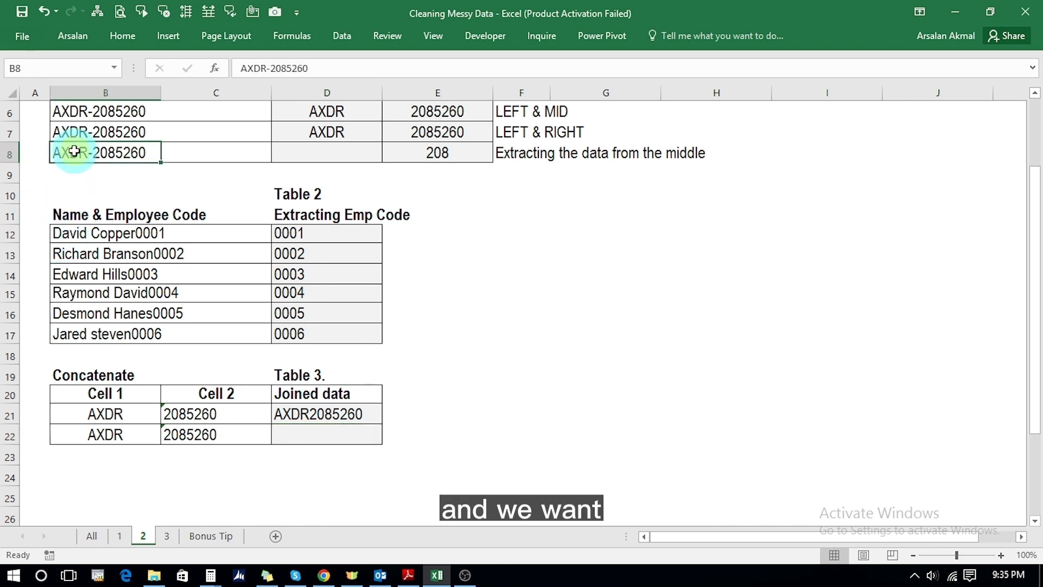
click(292, 432)
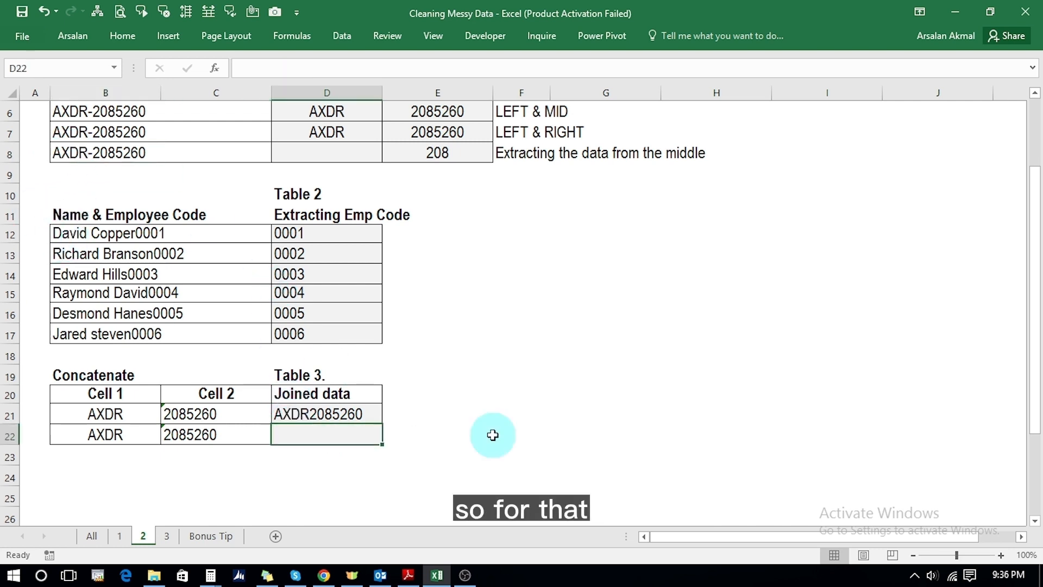
text(=)
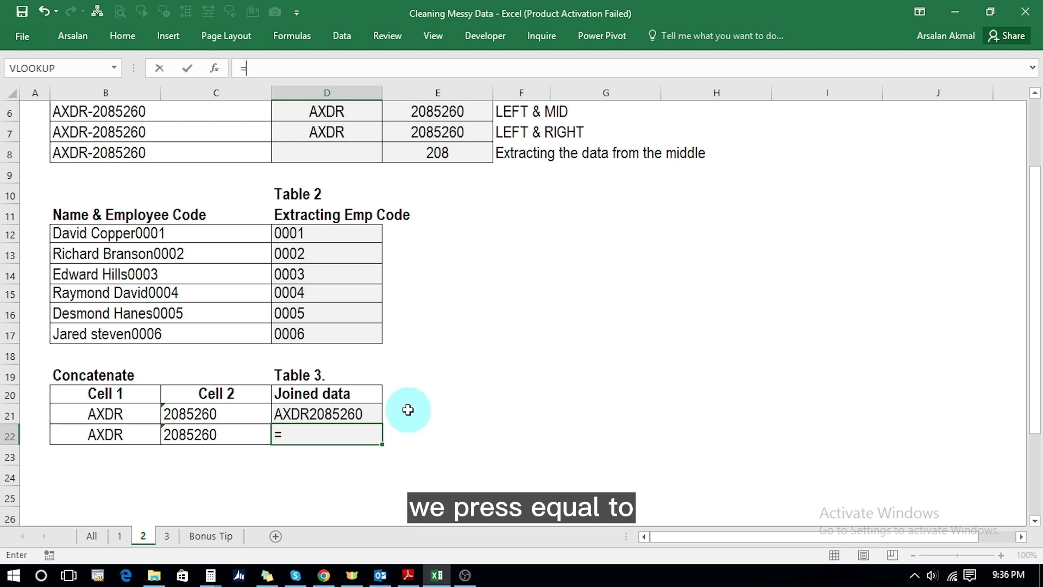
click(77, 436)
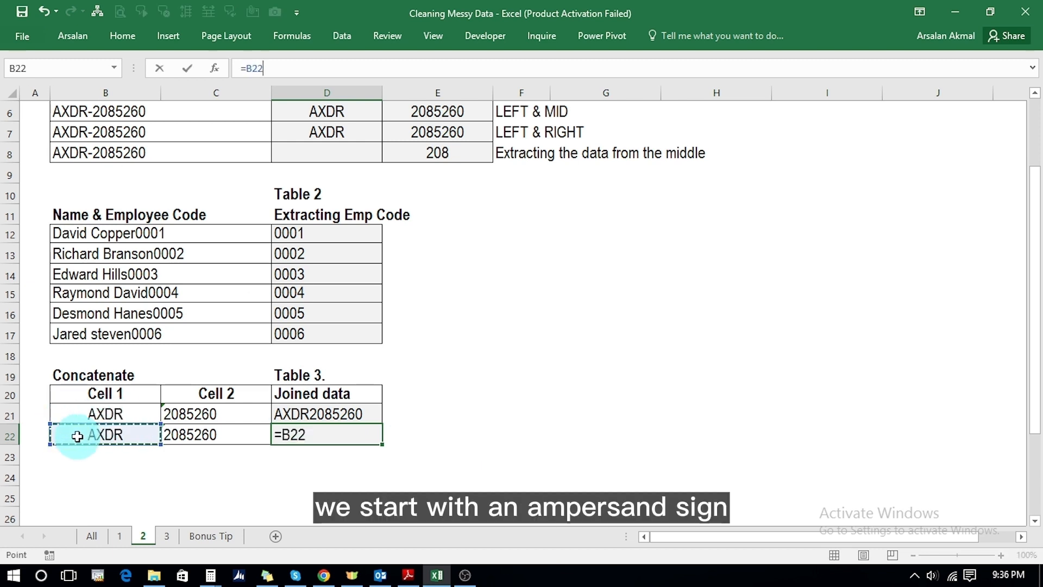
text(&"-"&)
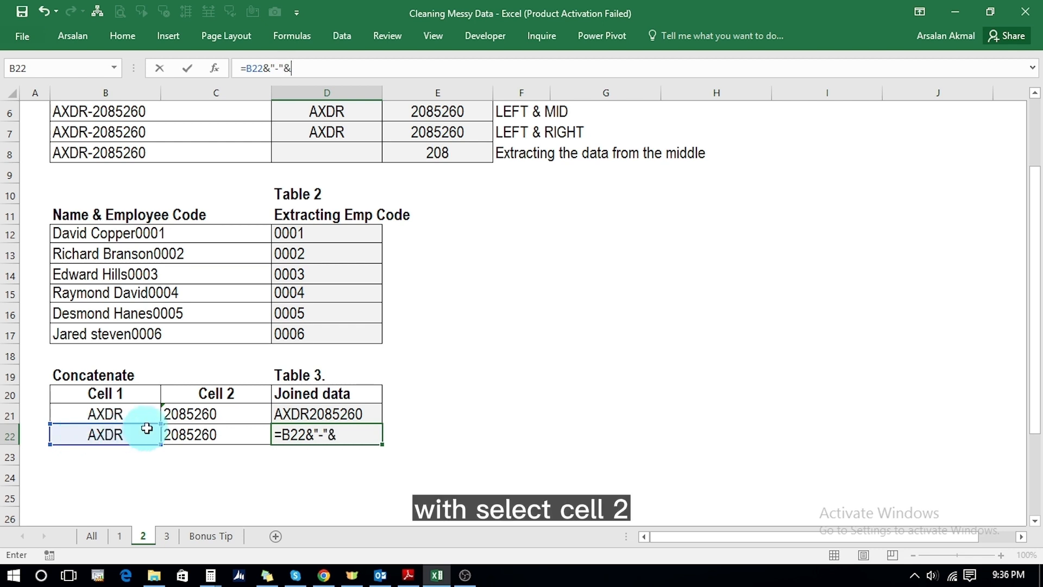
click(177, 433)
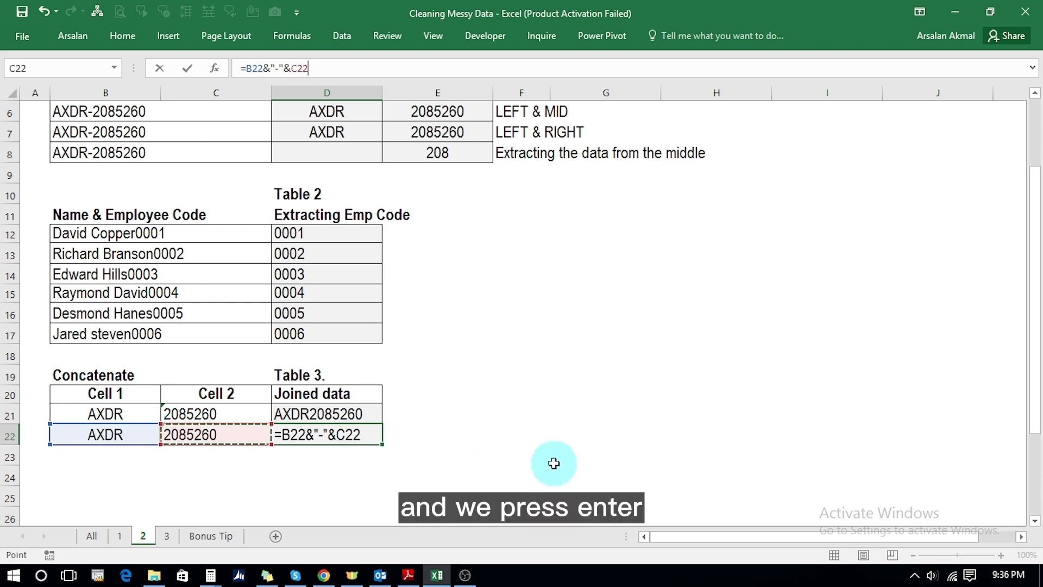
key(Return)
key(Up)
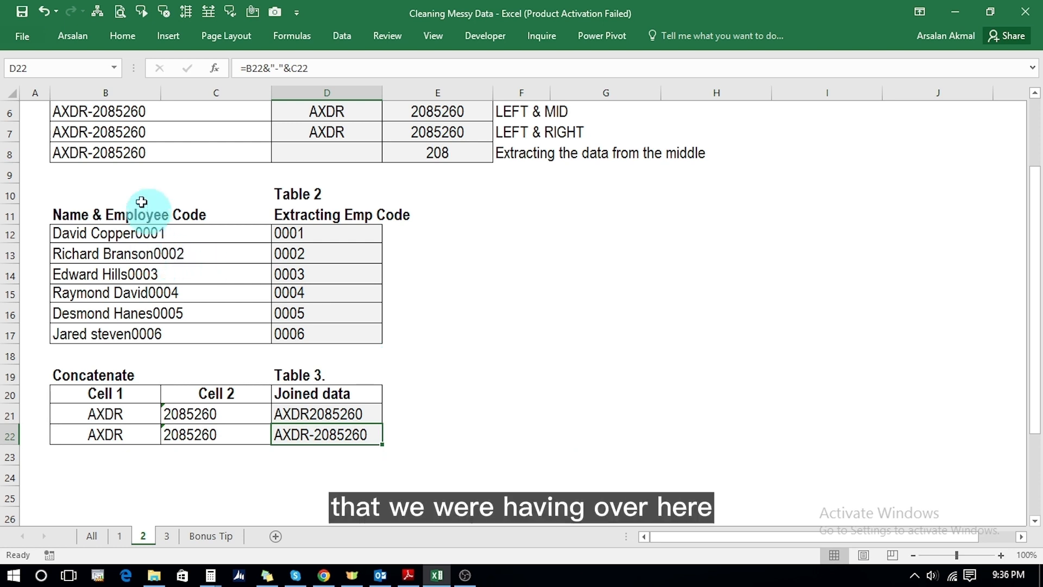
click(84, 153)
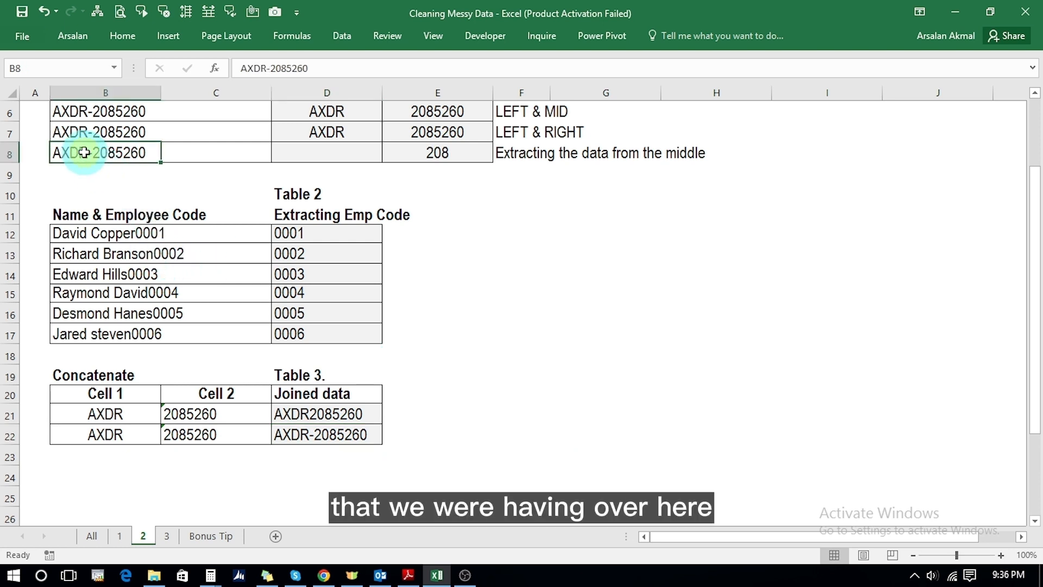
click(311, 432)
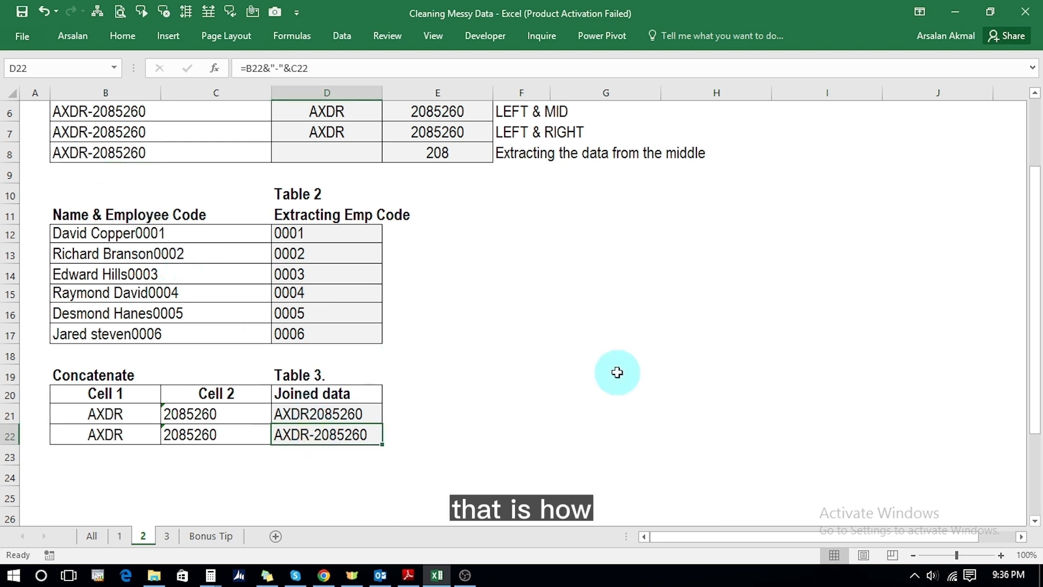